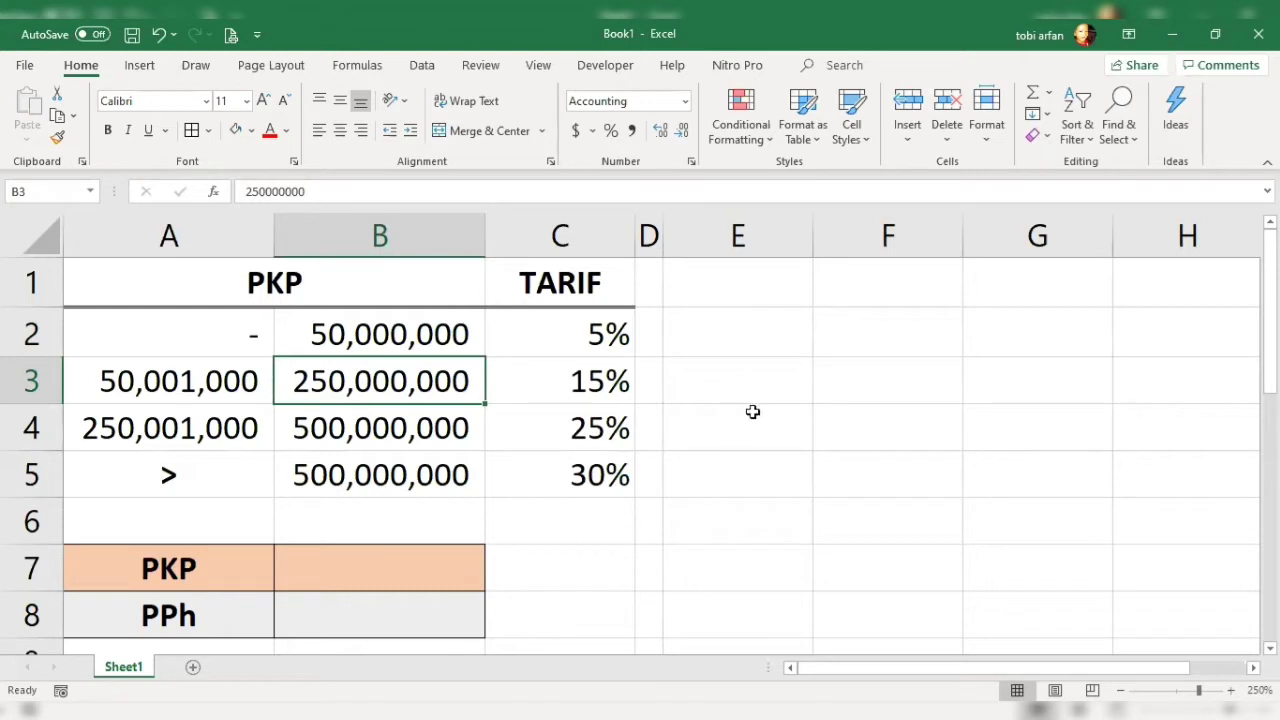
Enter the heading "PKP" in cell E1 and the example amount 15000000 beneath it in E2.
click(832, 340)
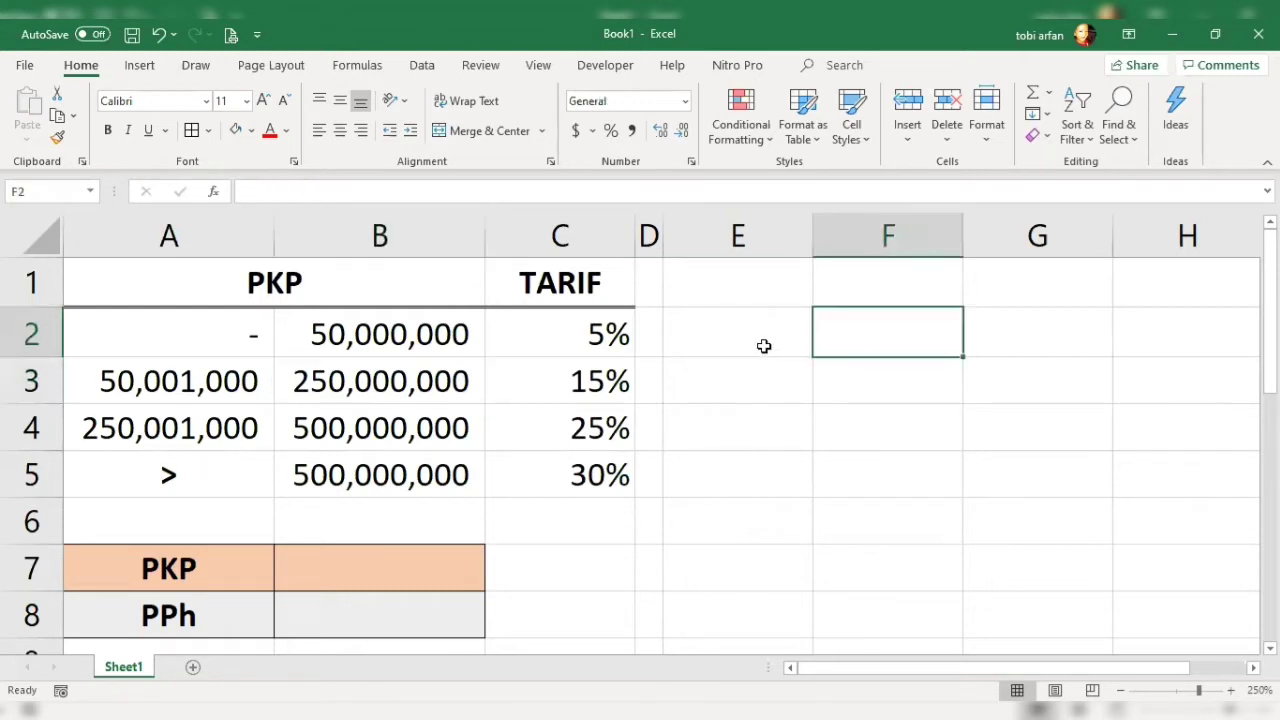
click(762, 346)
click(739, 289)
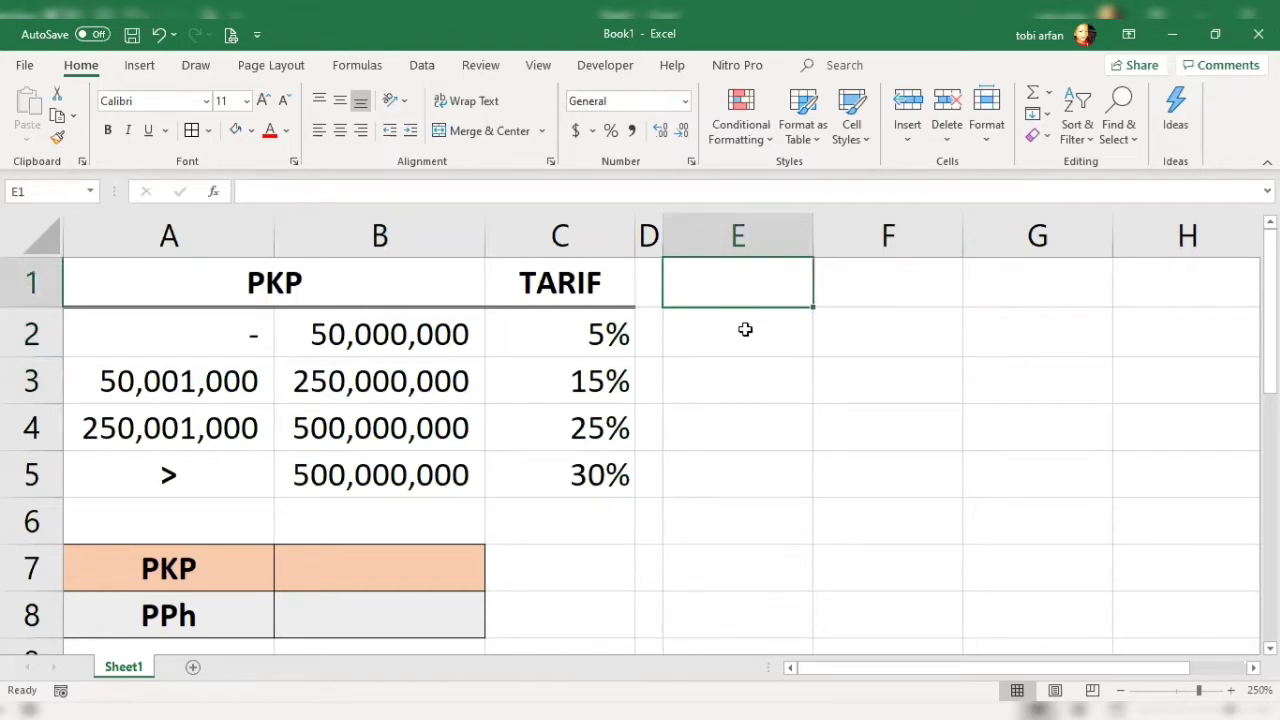
text(PKP)
key(Return)
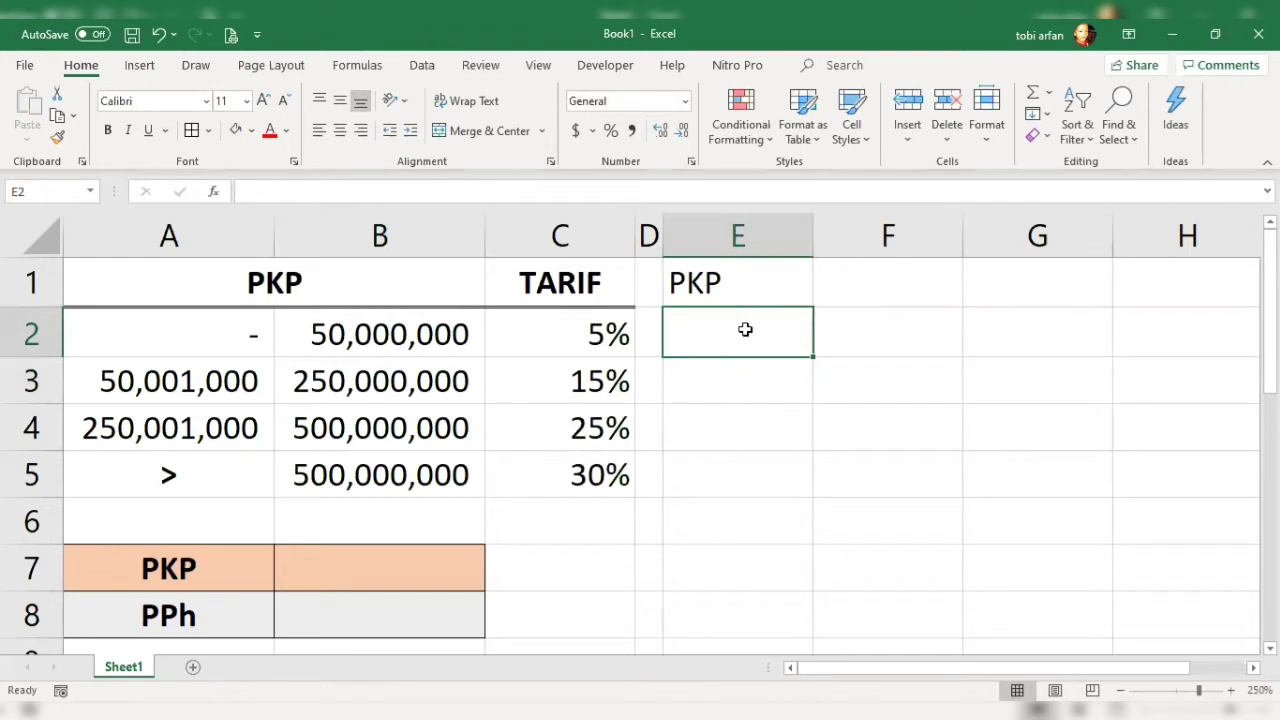
double_click(745, 329)
text(15)
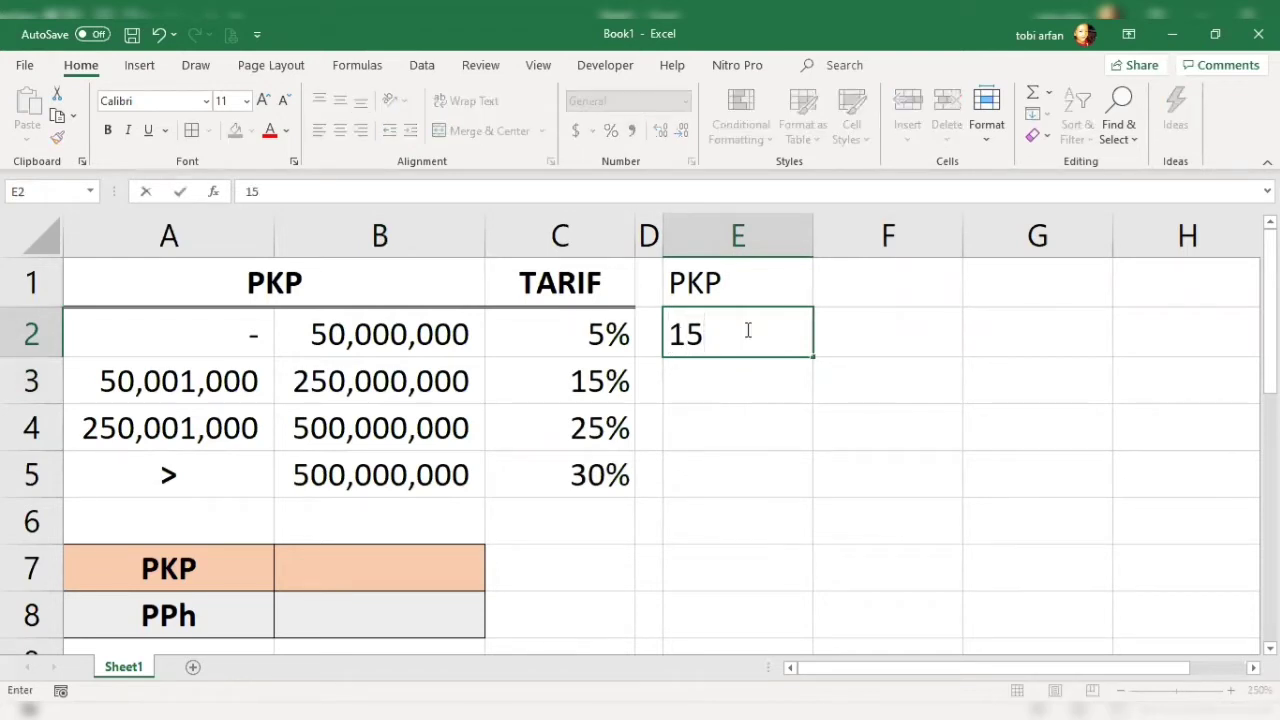
text(000000)
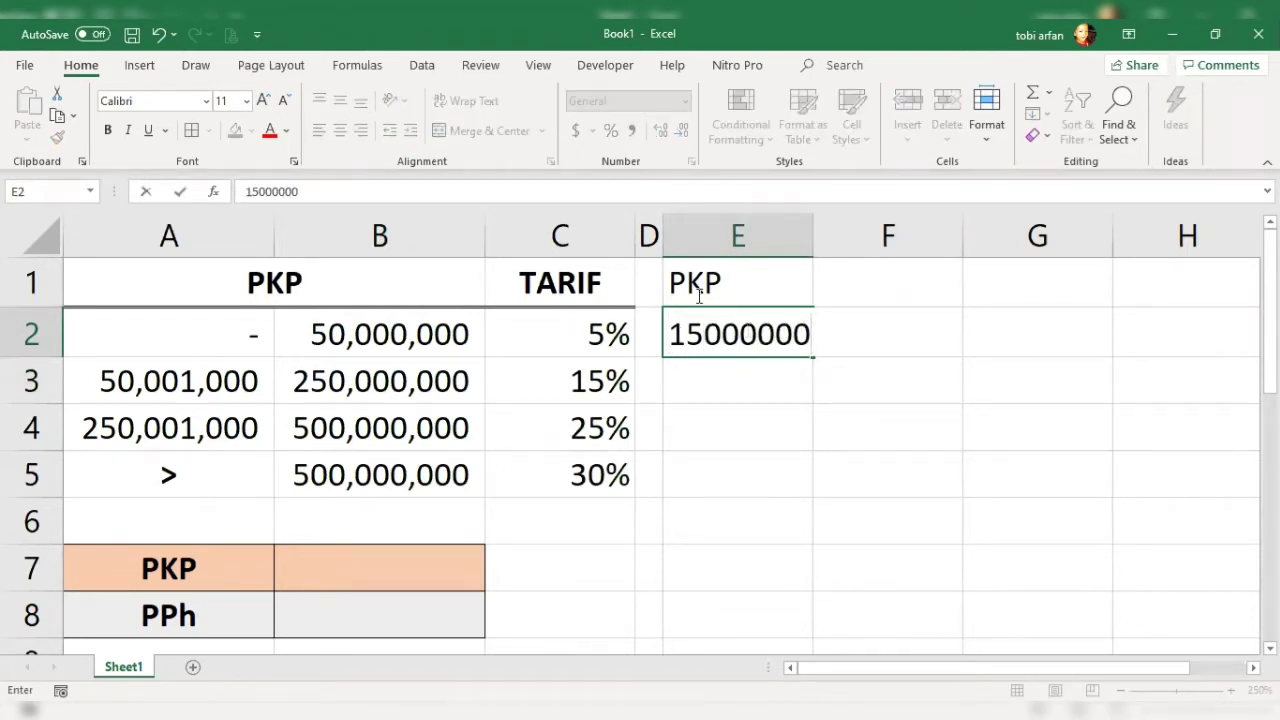
click(766, 458)
Format cells E2:E8 with thousands separators and no decimal places.
drag(737, 343, 723, 597)
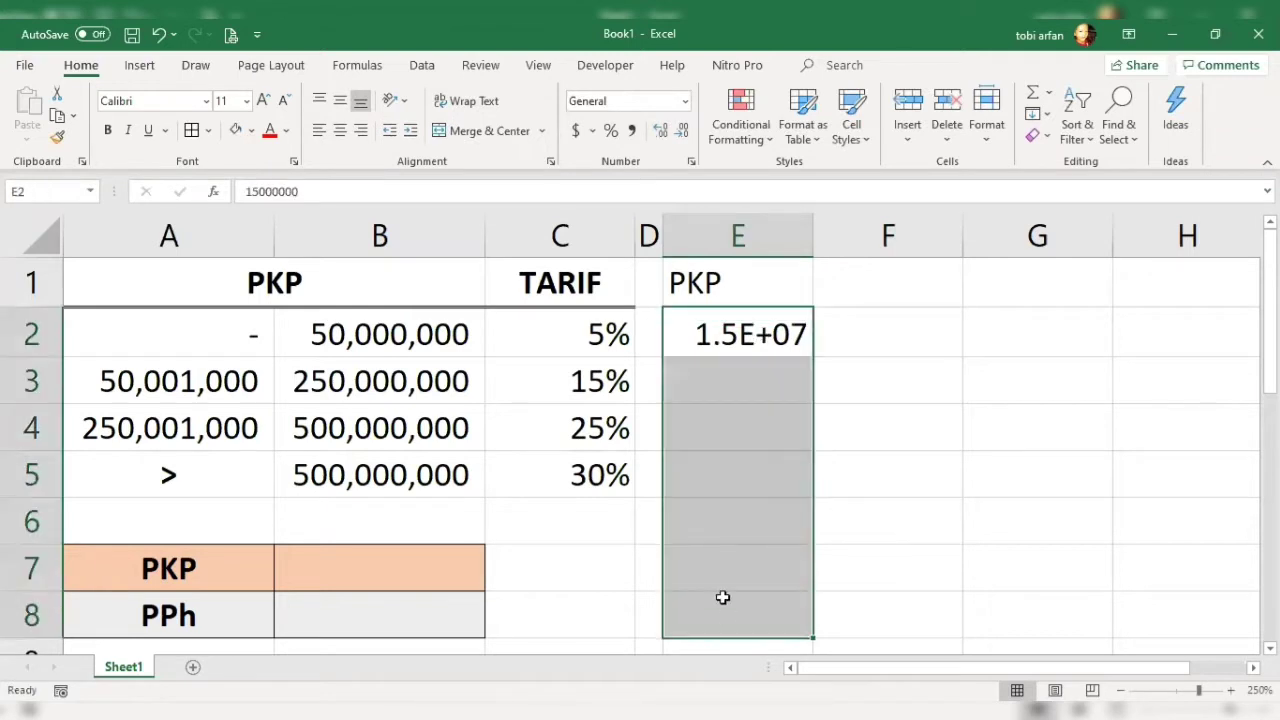
click(631, 131)
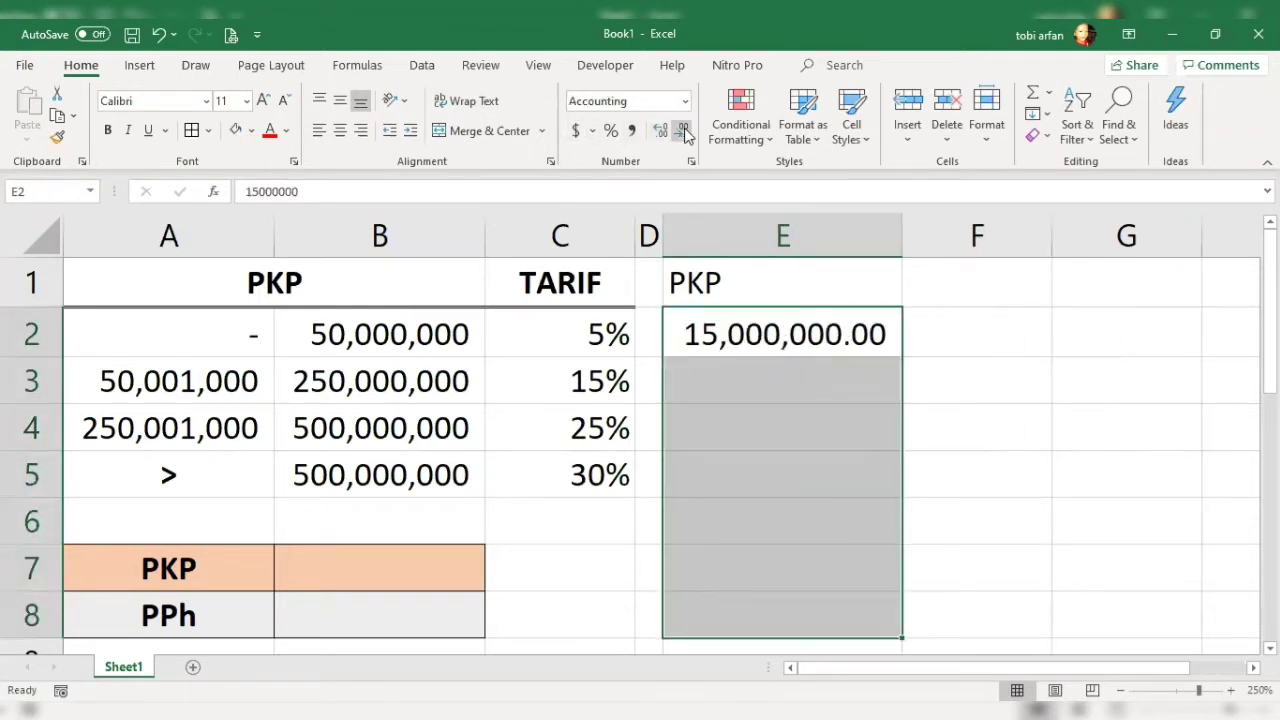
click(683, 131)
click(683, 131)
Center and underline the PKP heading in cell E1.
click(760, 284)
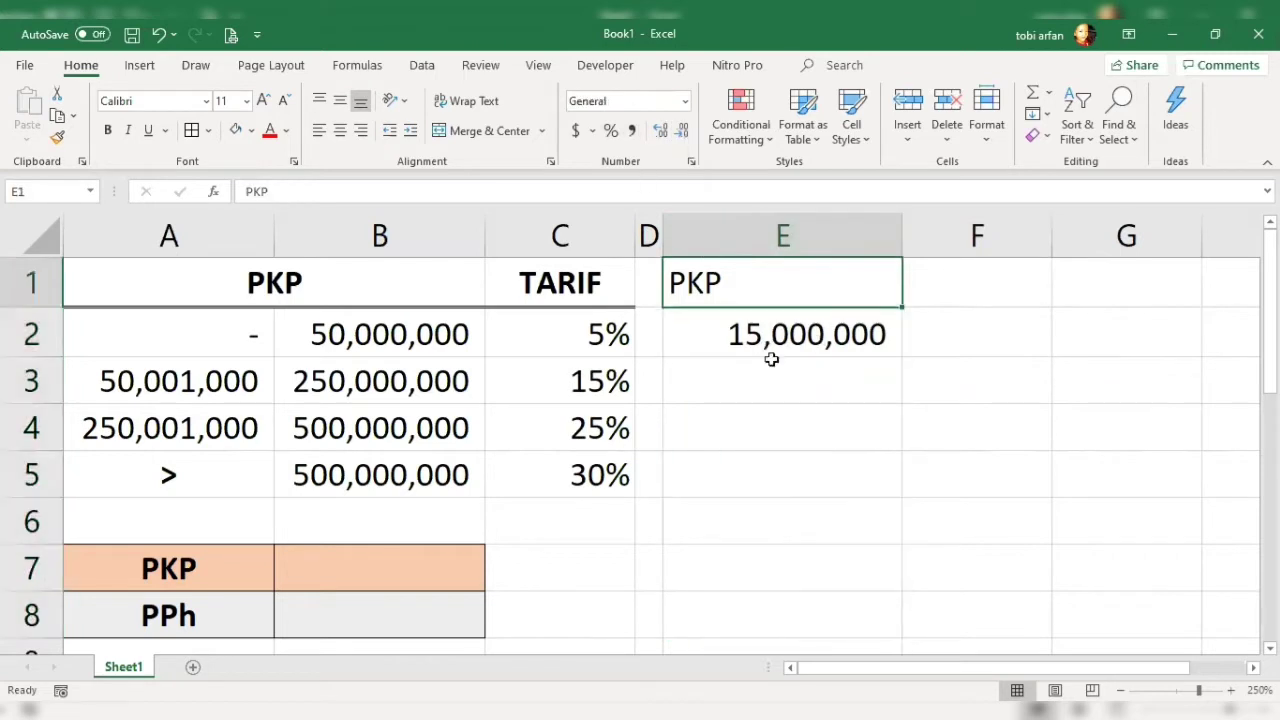
click(340, 131)
click(148, 131)
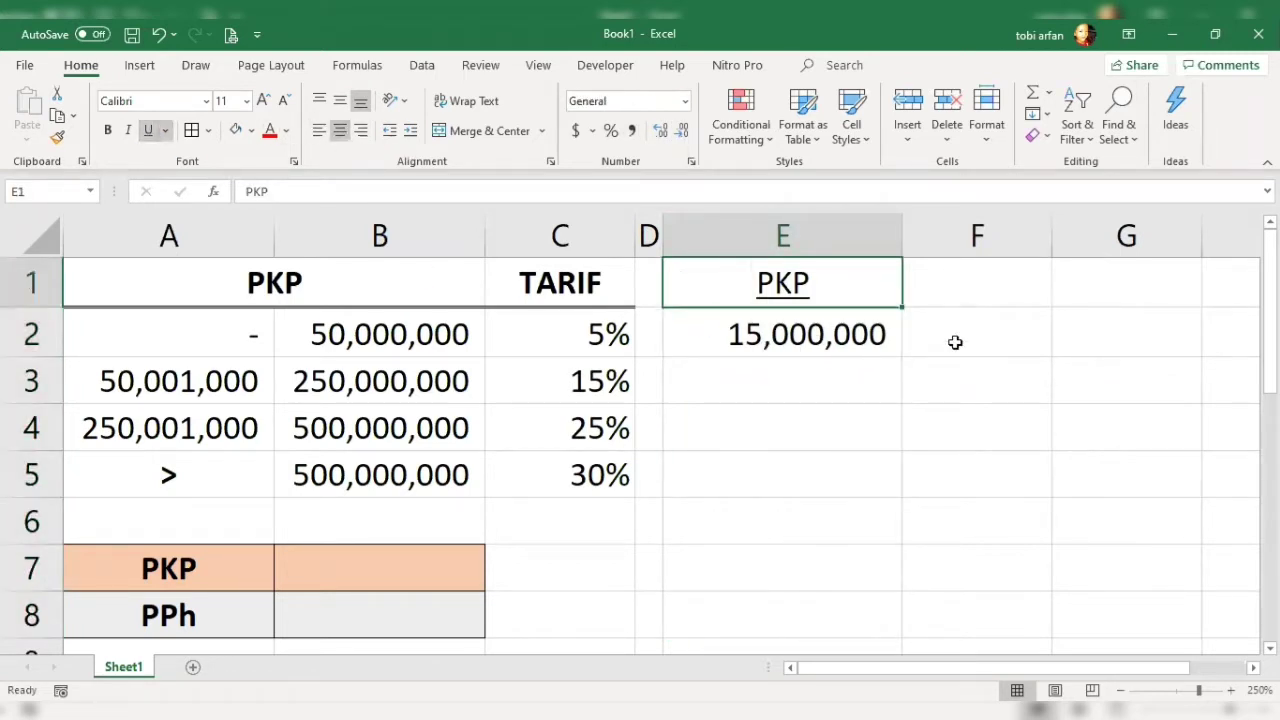
Add the heading "Perhitungan" in cell F1 and underline it.
click(955, 342)
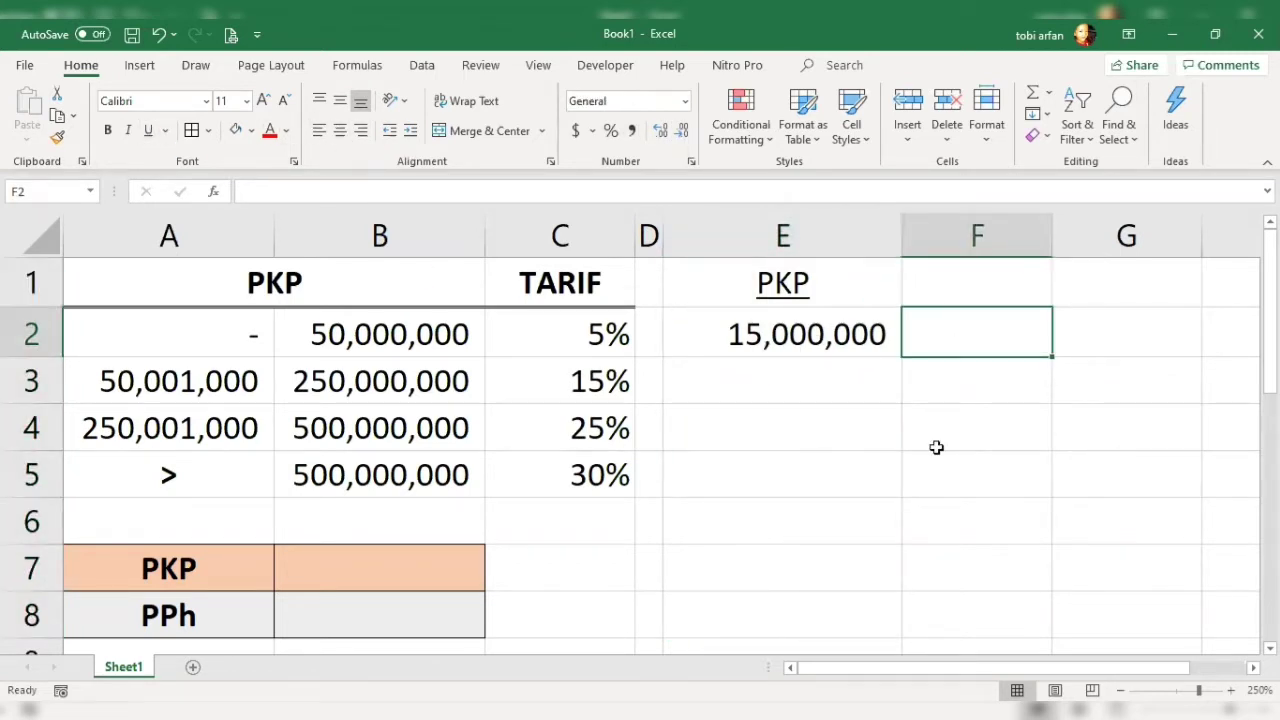
click(977, 281)
text(Perhitungan)
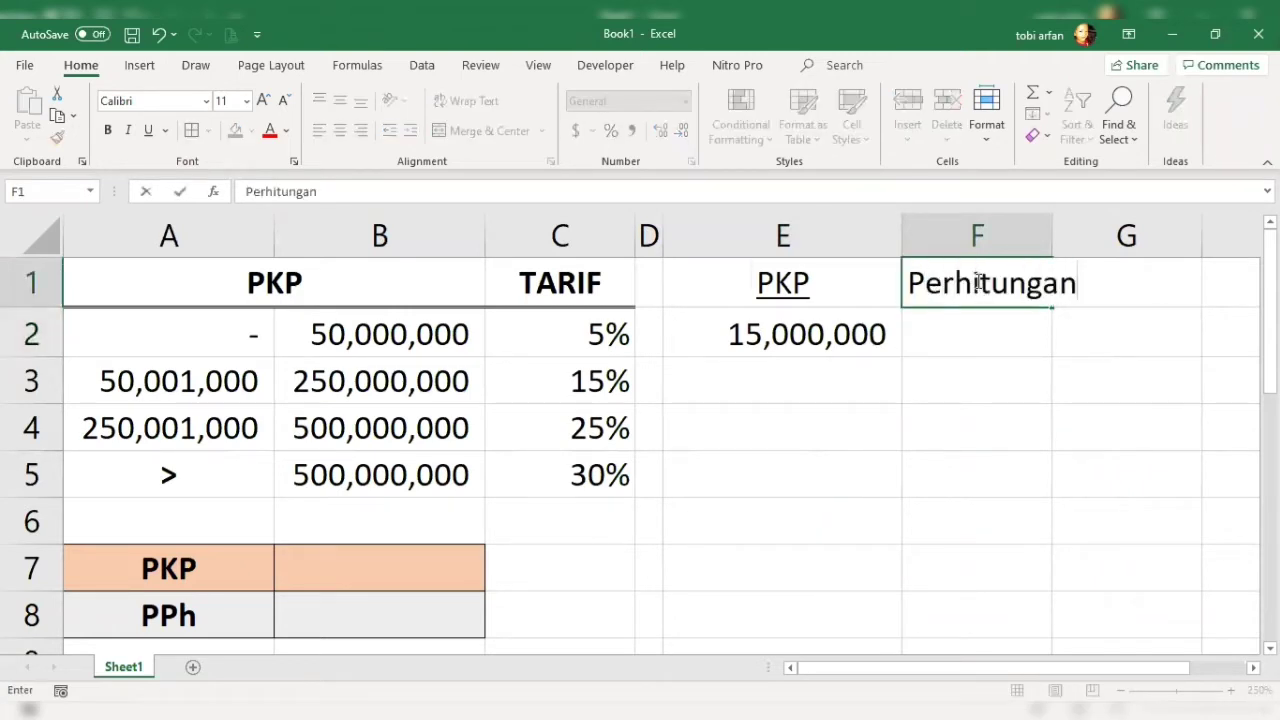
key(Return)
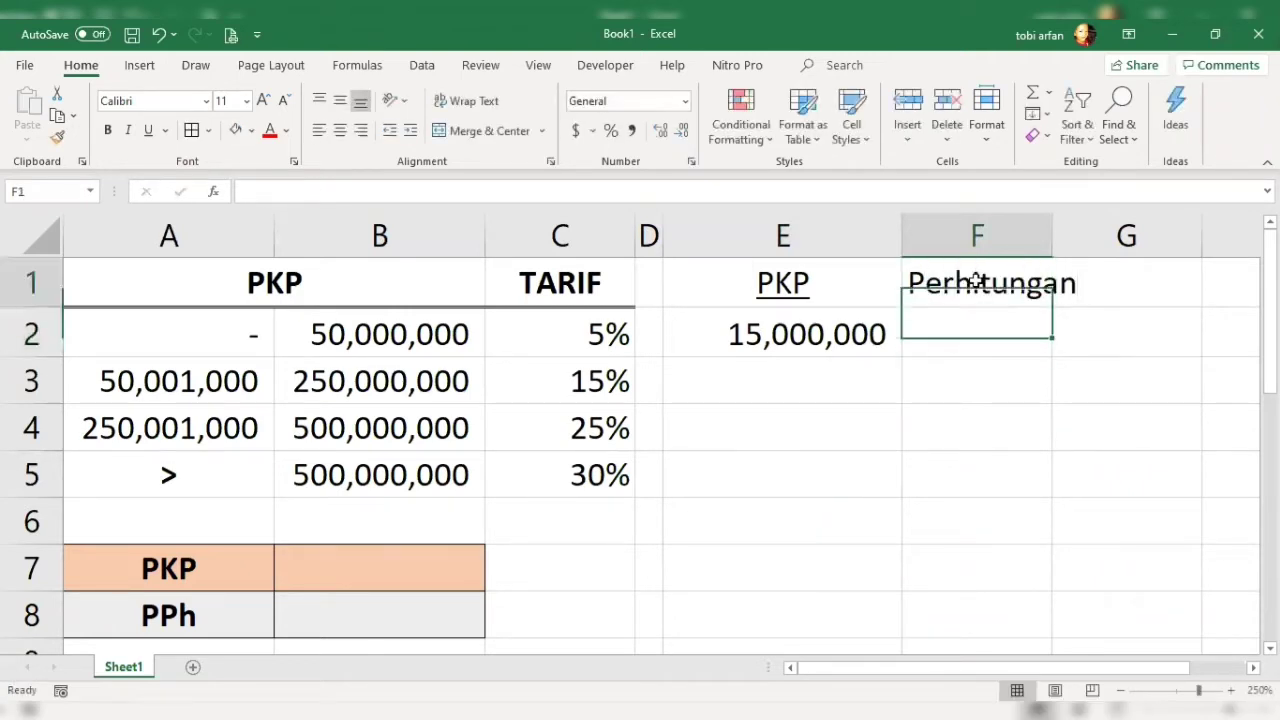
click(977, 281)
key(ctrl+u)
key(Return)
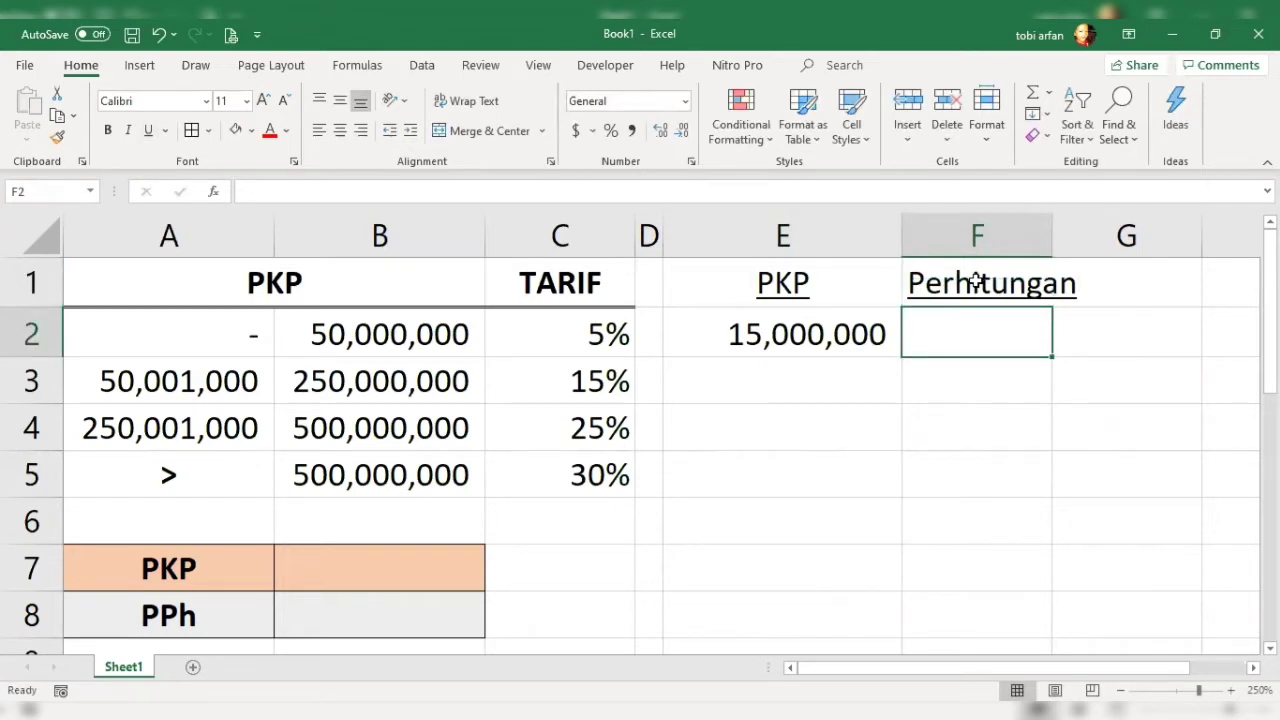
Write the calculation for the first example as the text "5% * 15.000.000" in cell F2.
text(5%)
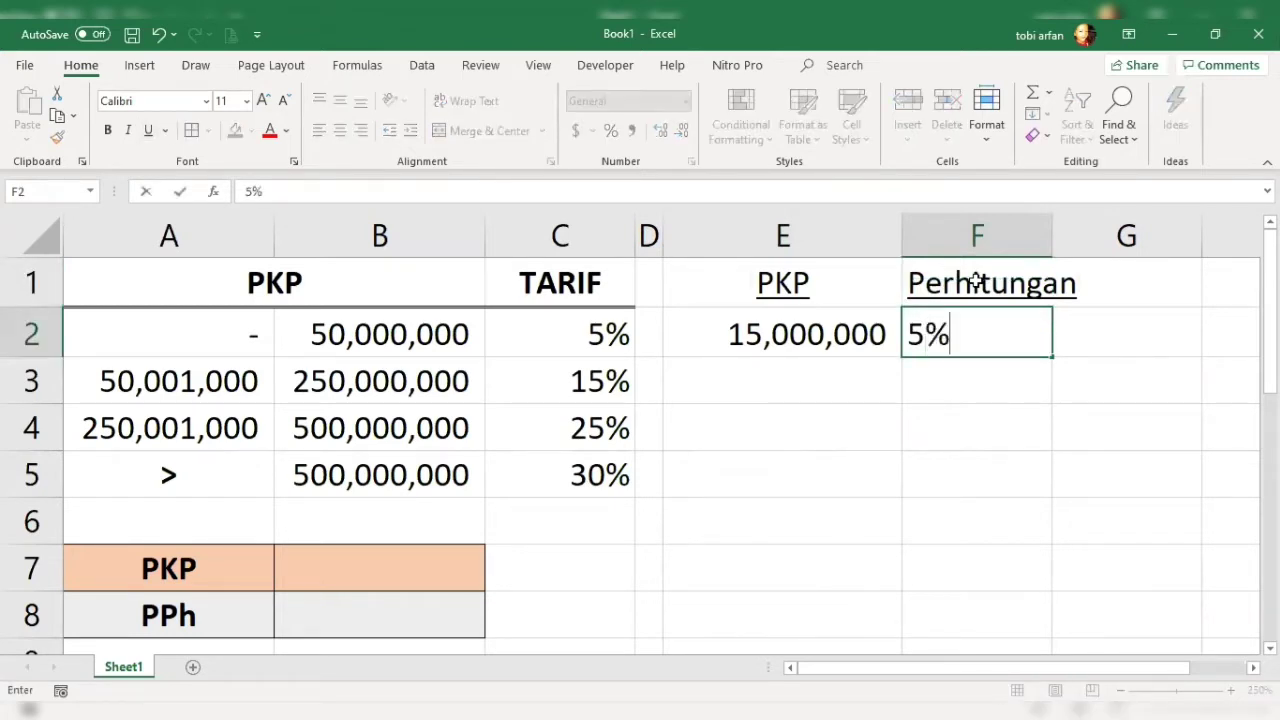
text( * 15.0)
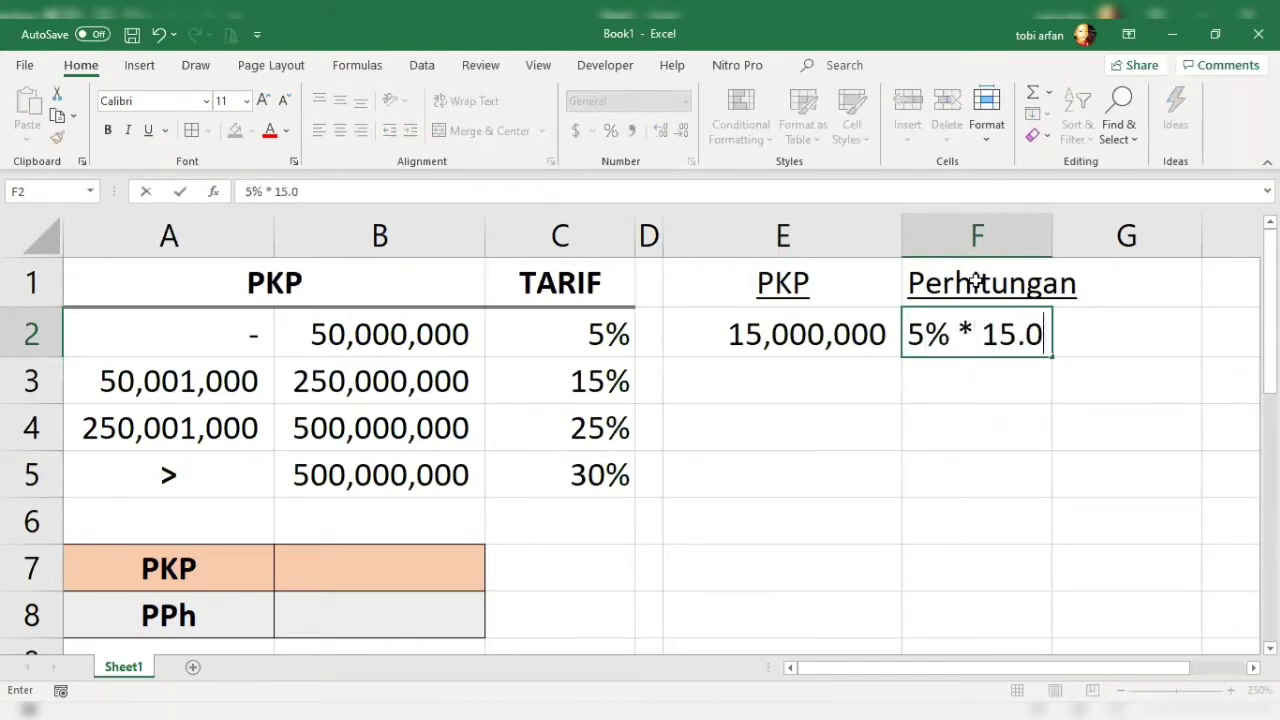
text(00.000)
key(Return)
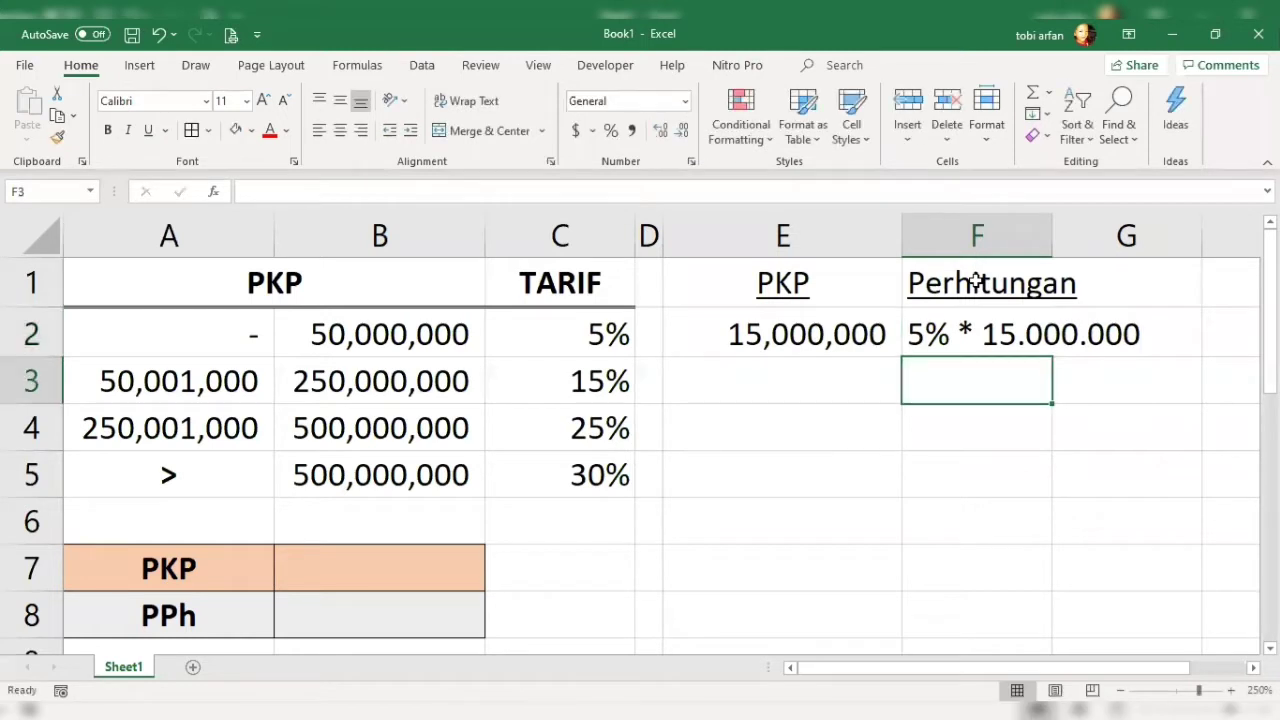
Enter 75000000 as the second example PKP amount in cell E3.
key(Left)
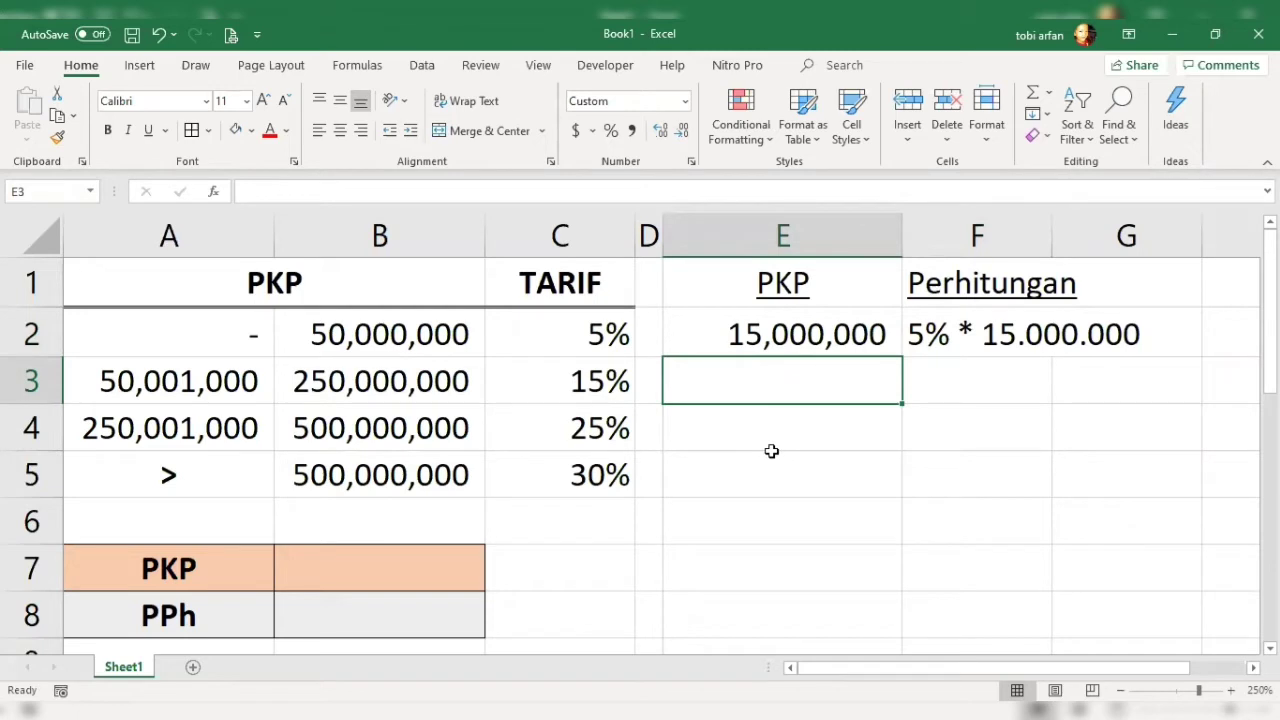
text(75,000,00)
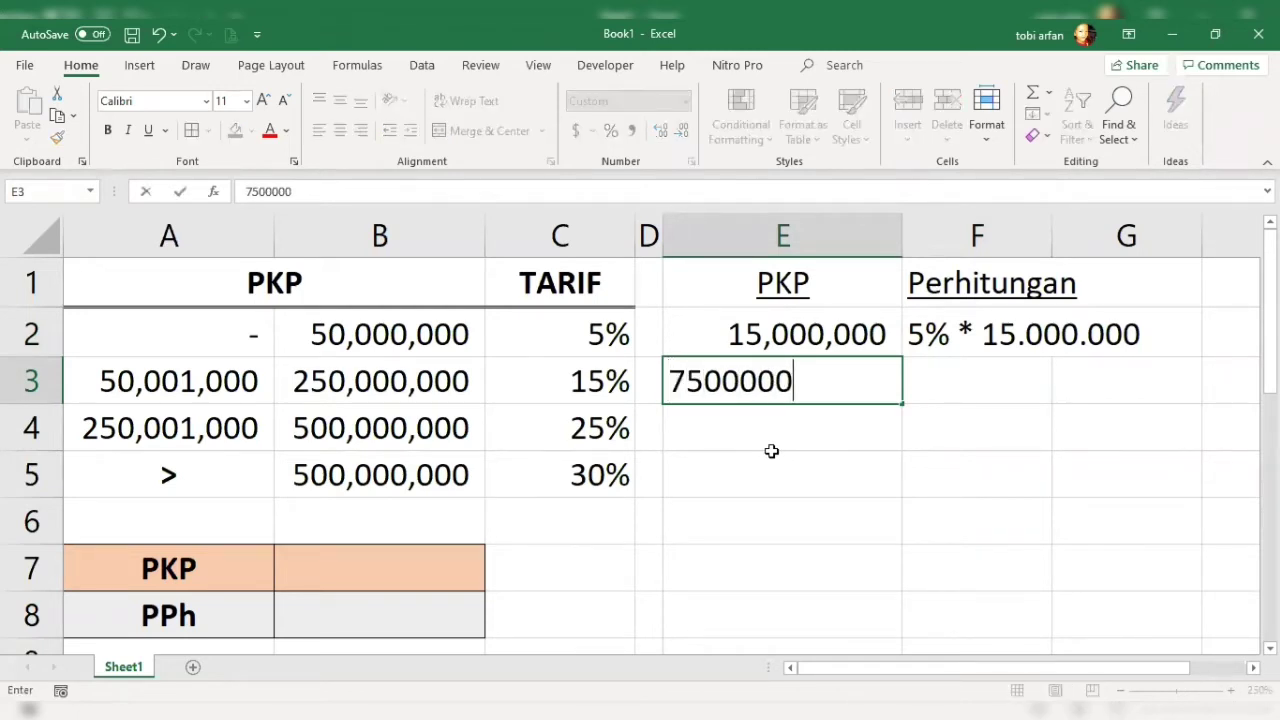
text(0)
key(Tab)
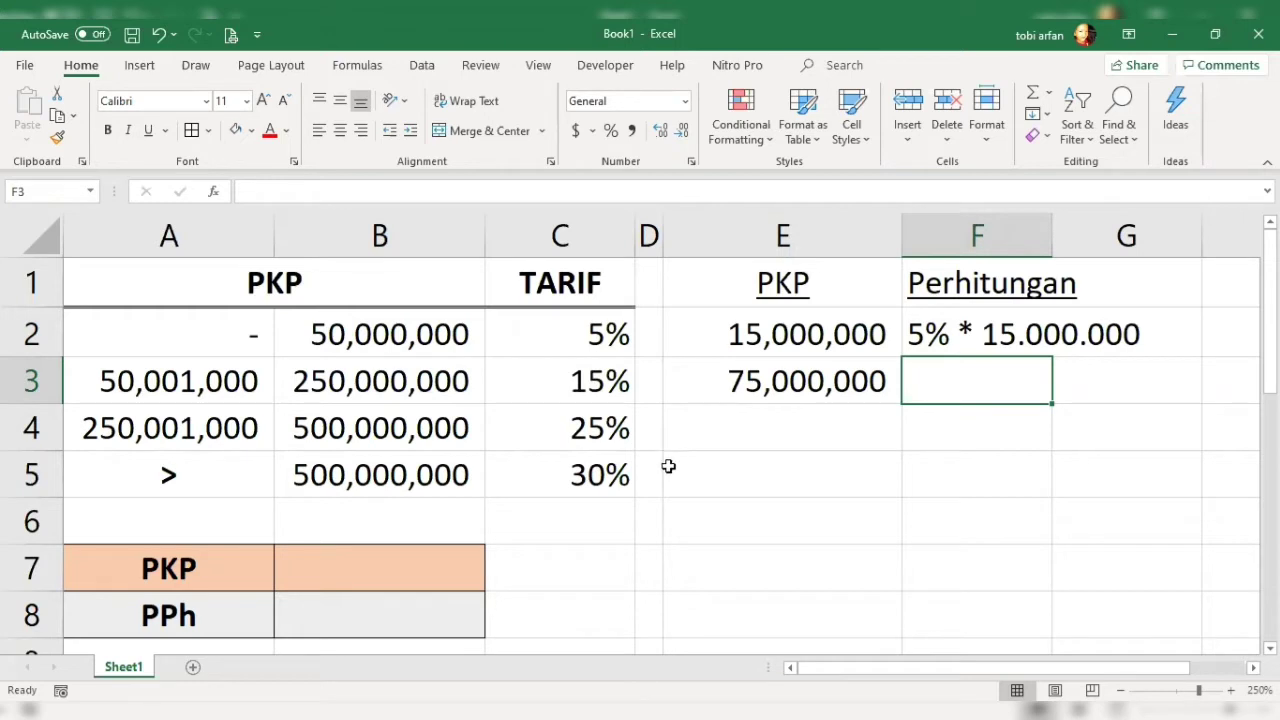
Write the second example's tiered calculation in cell F3 as the text "(5%*50.000.000)+(15%*25.000.000)".
text((5)
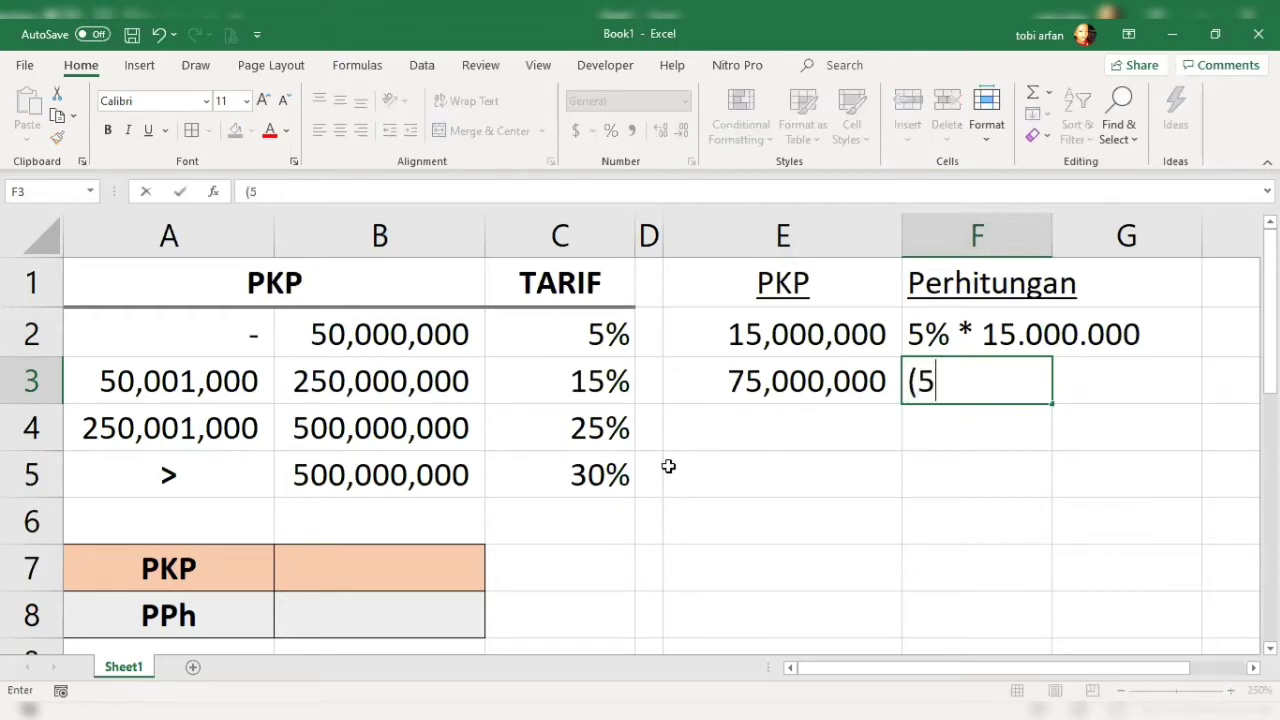
text(%*)
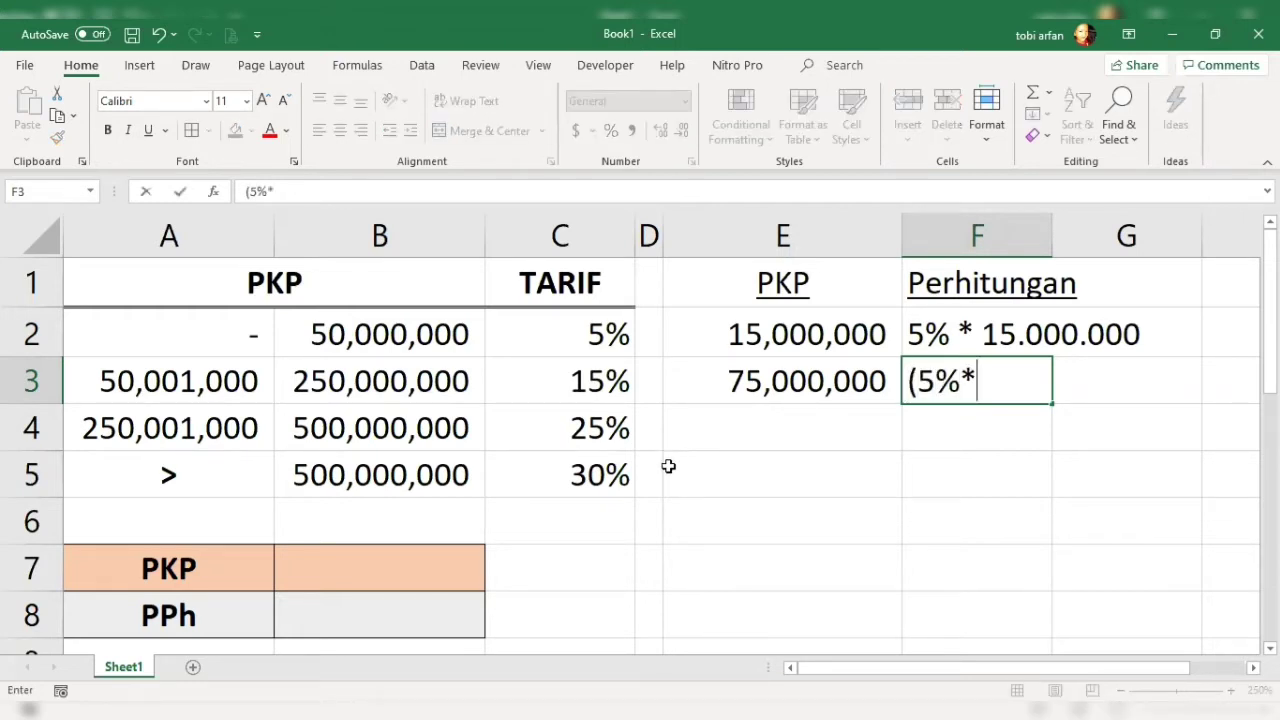
text(50)
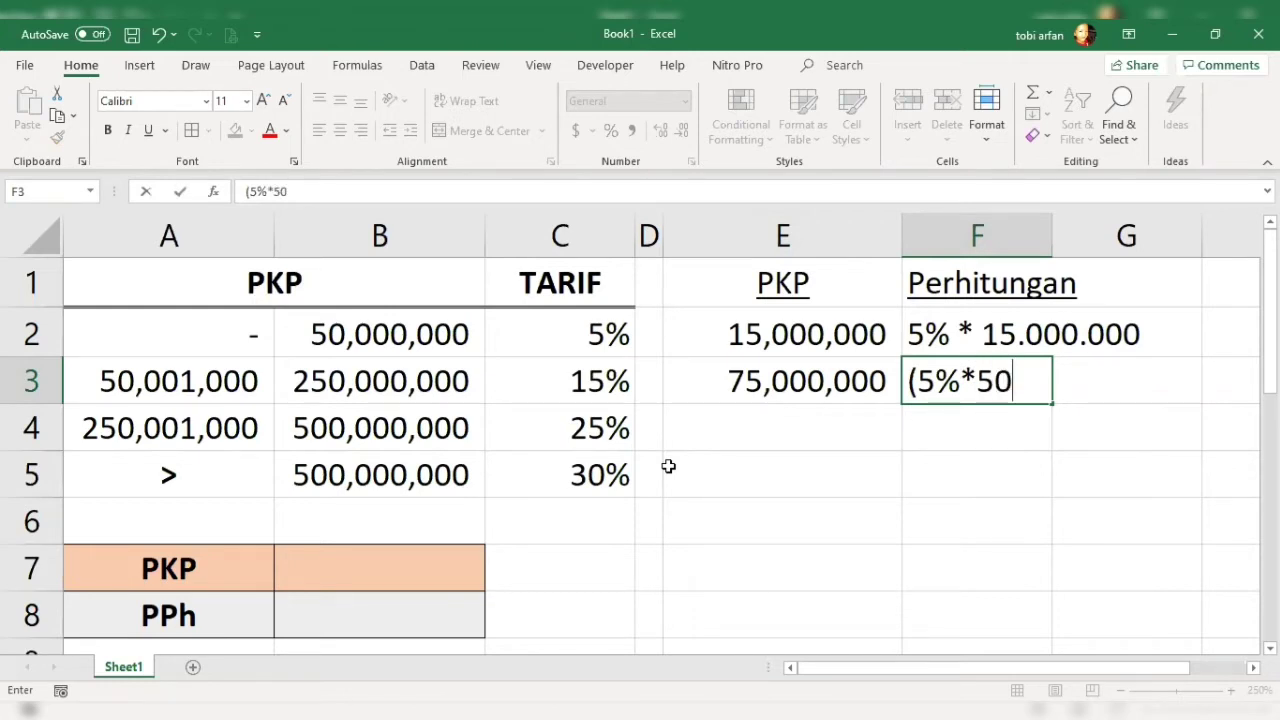
text(.000)
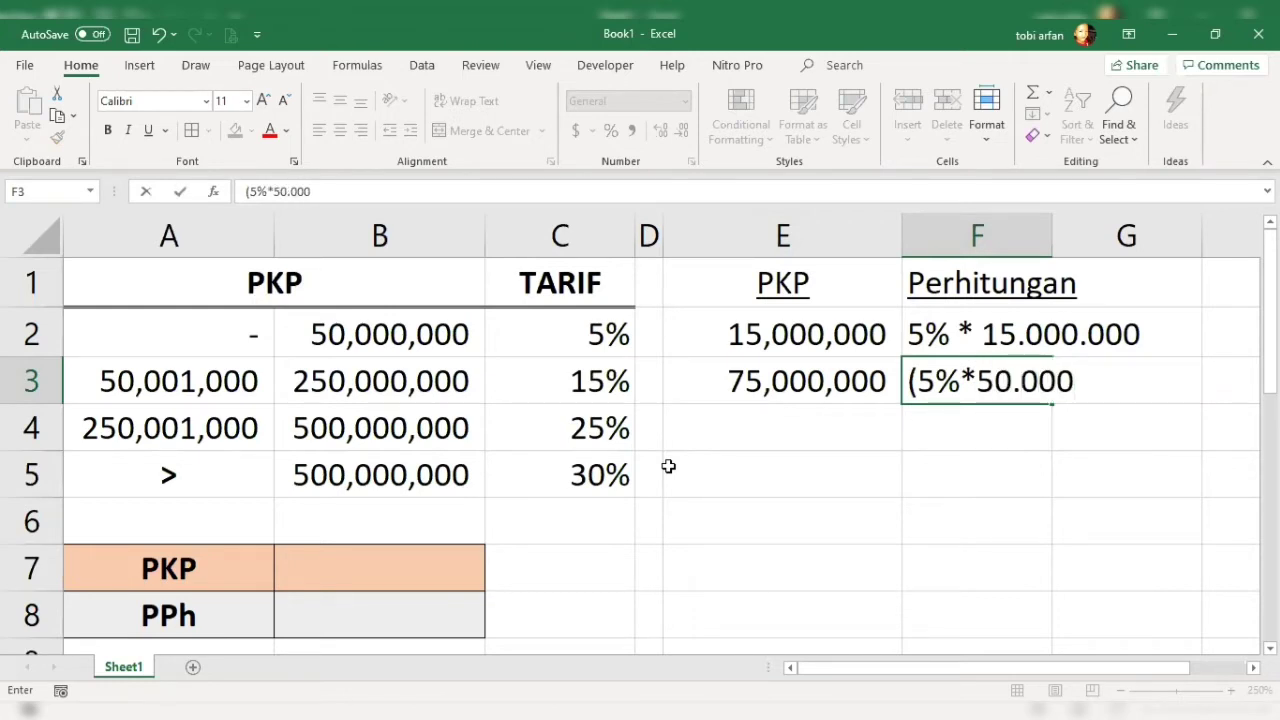
text(.000))
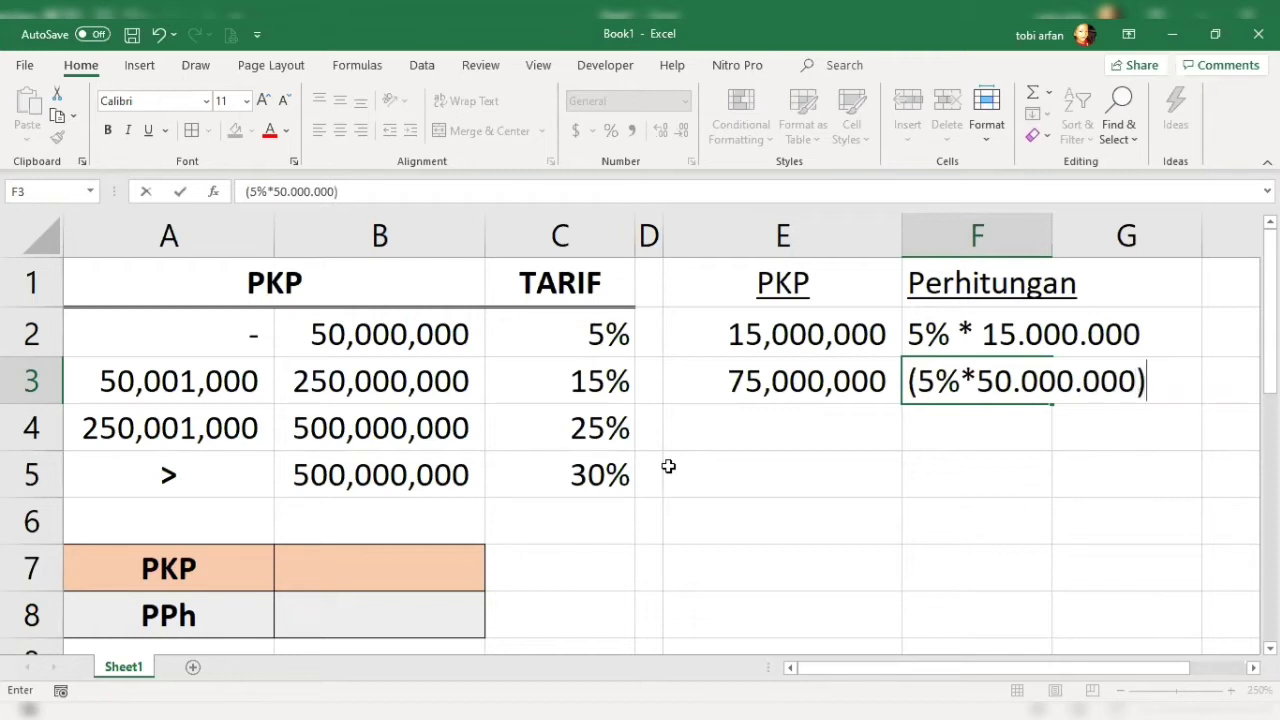
text(+()
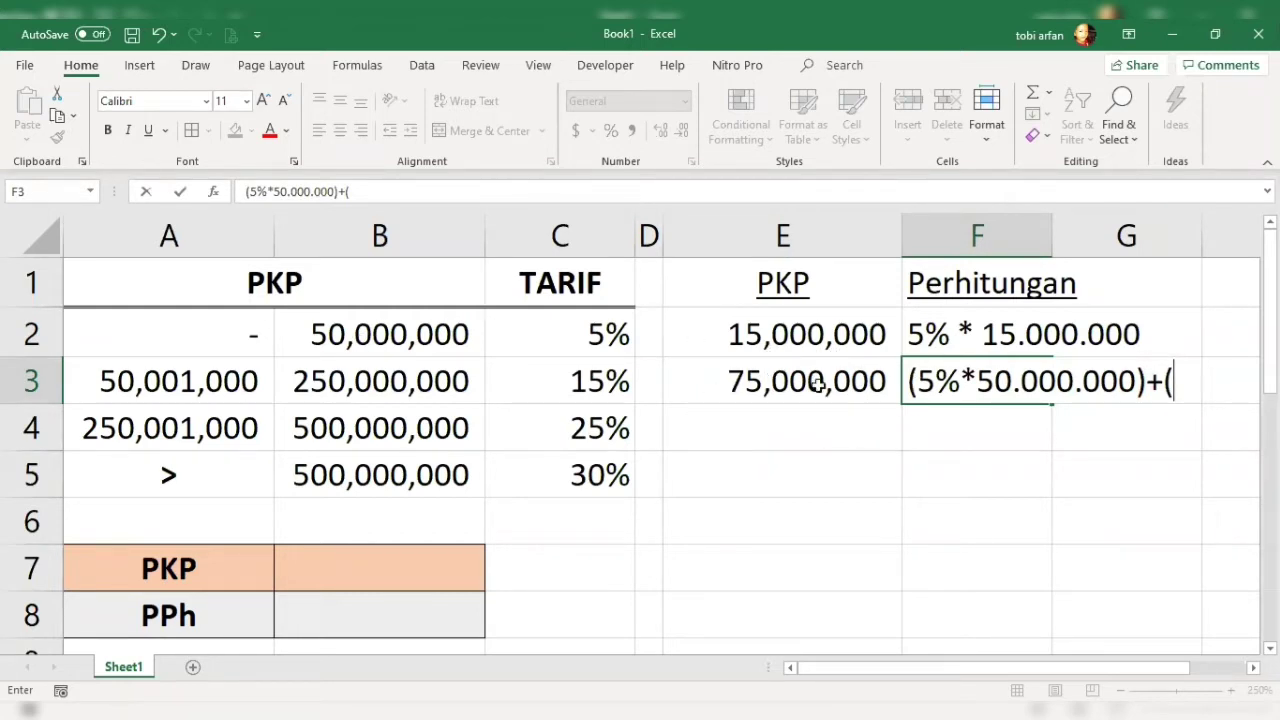
text(15.)
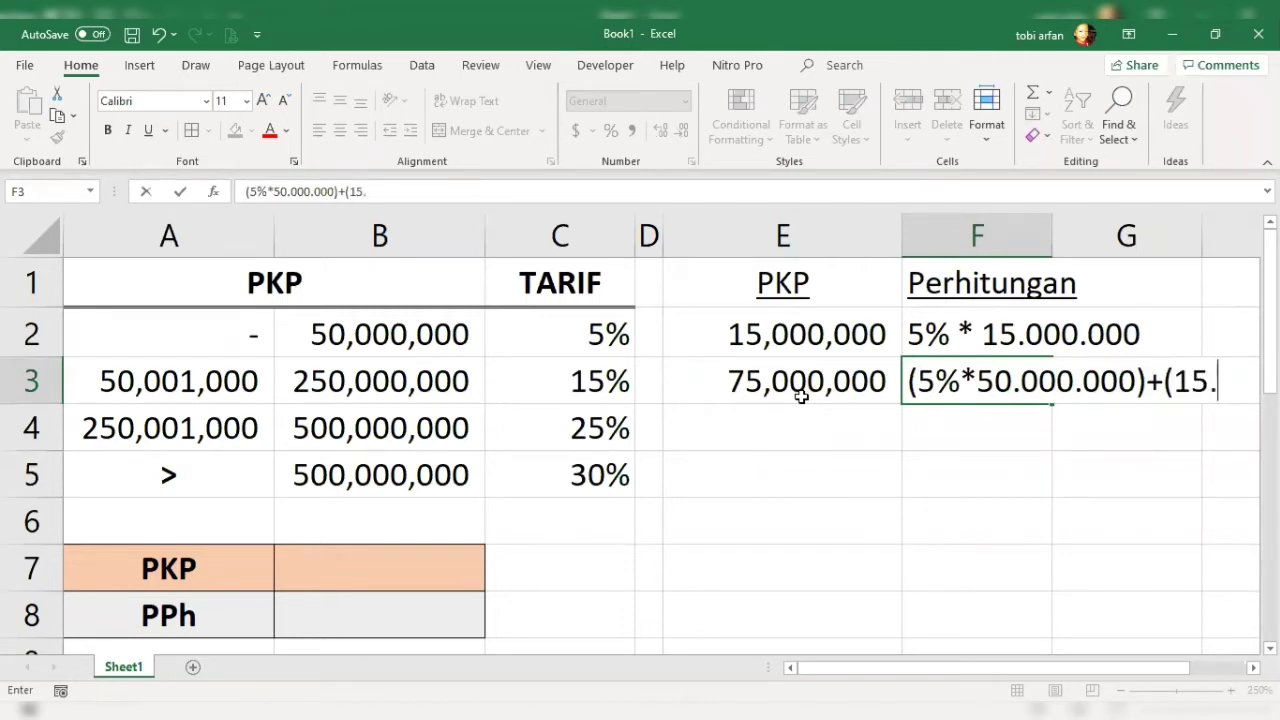
key(BackSpace)
text(%*)
text(15.000)
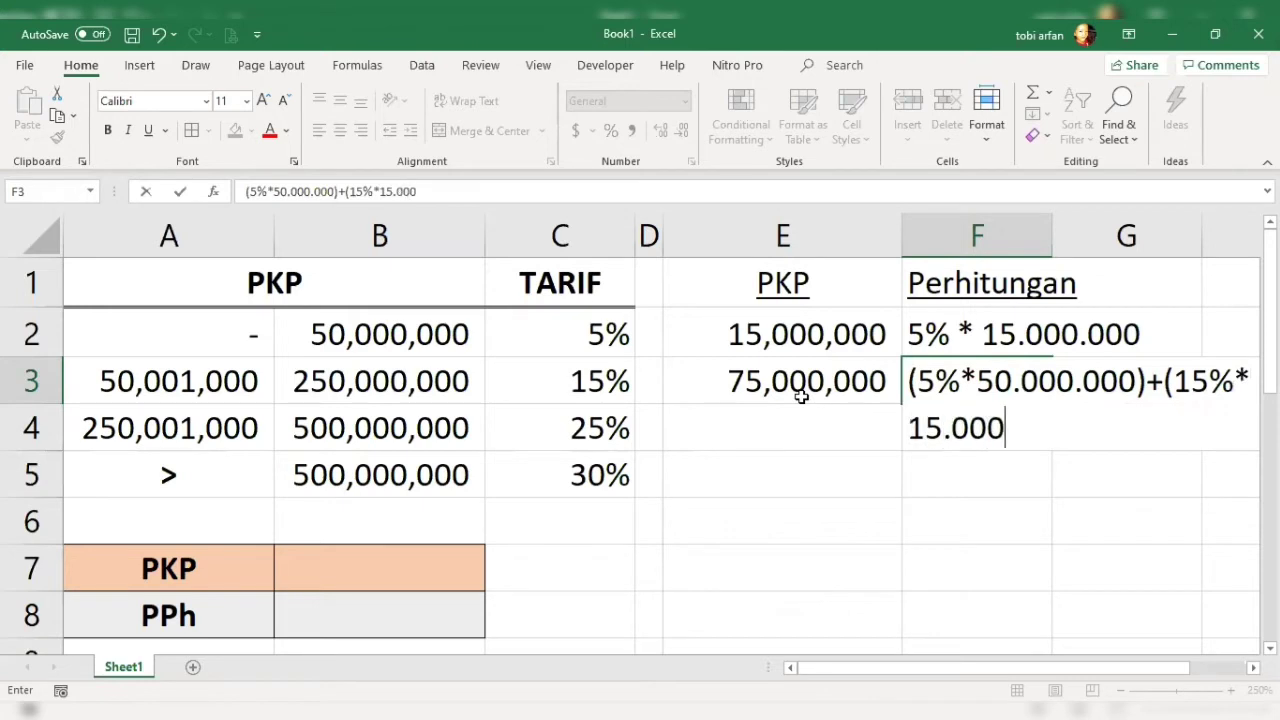
text(.000))
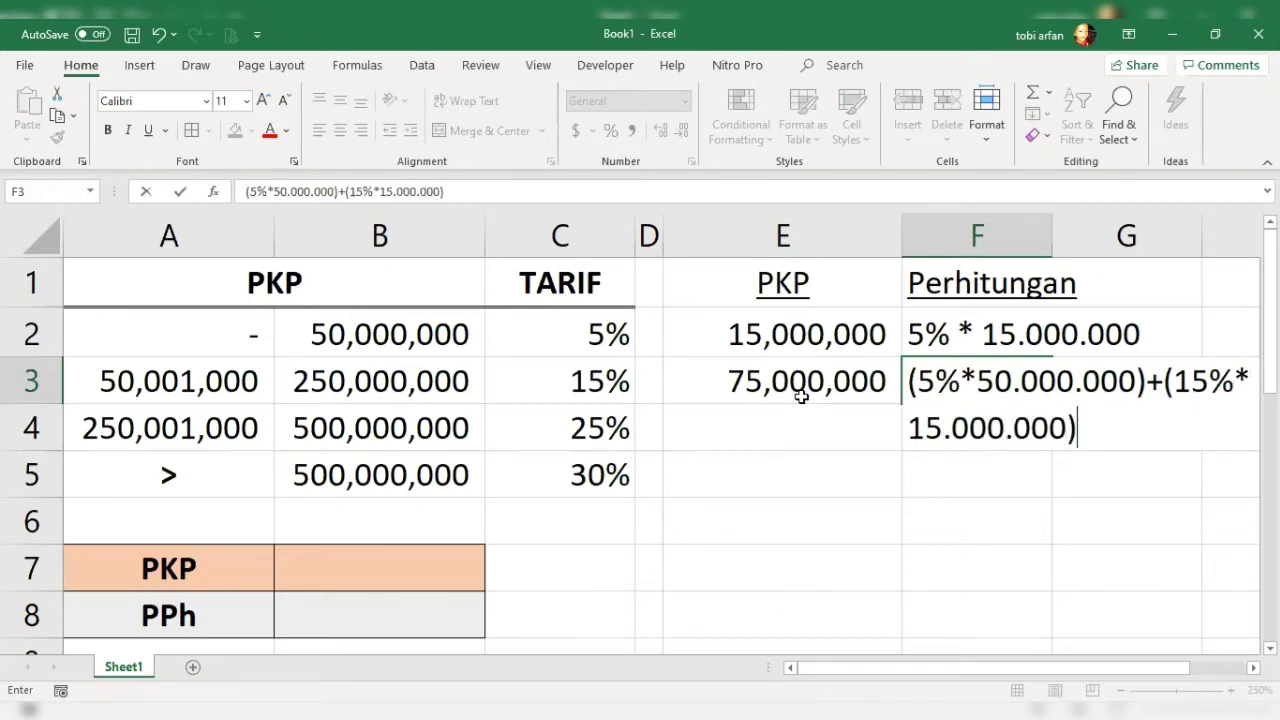
drag(926, 428, 914, 428)
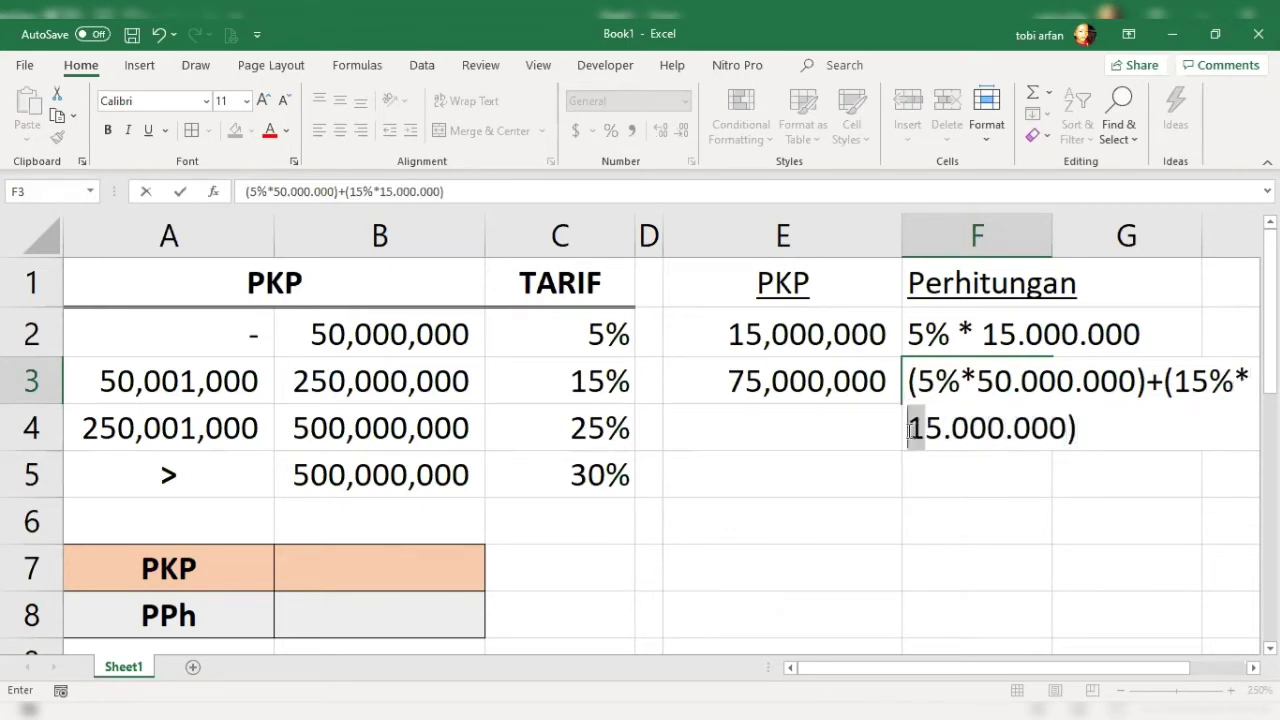
text(2)
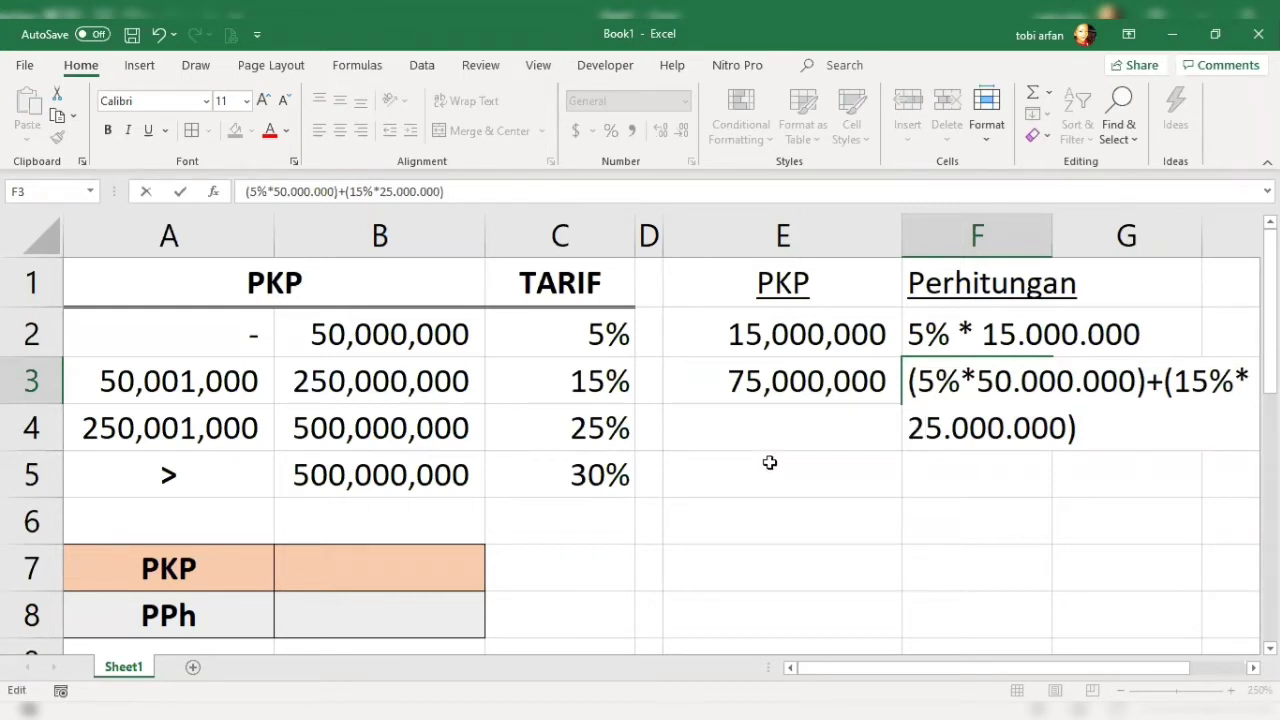
Enter 320000000 as the third example PKP amount in cell E4.
click(815, 432)
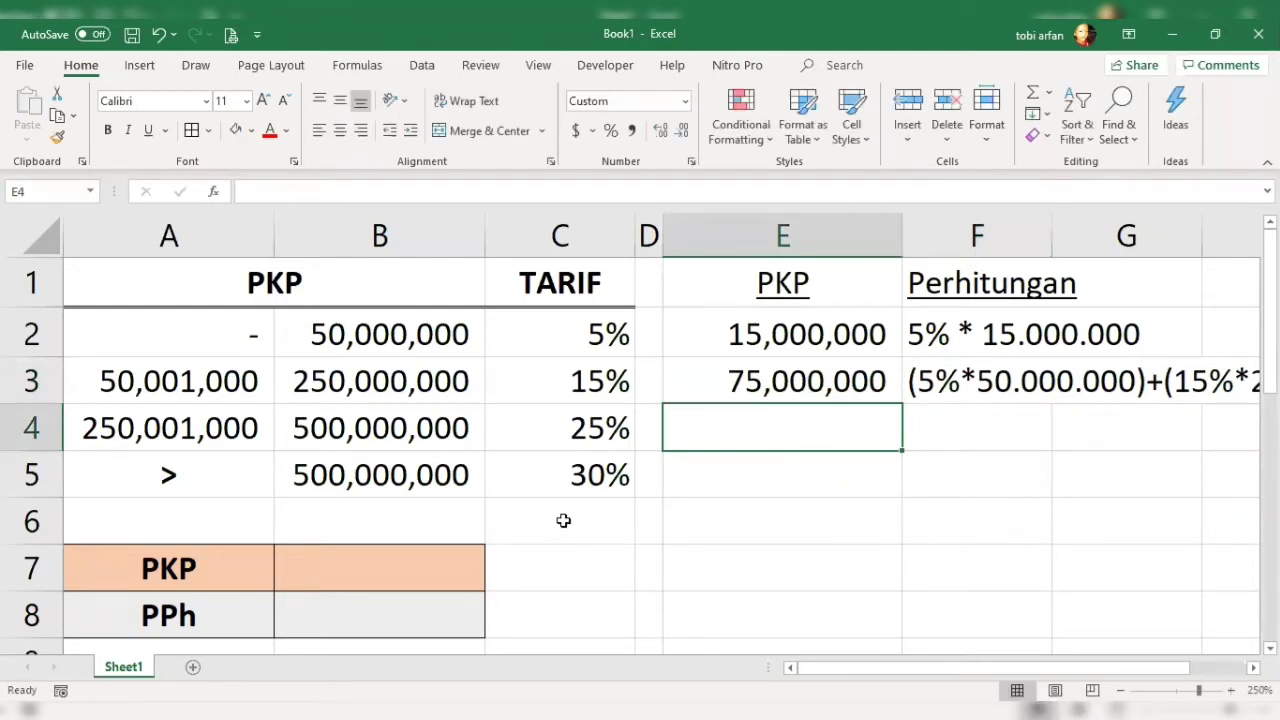
text(20)
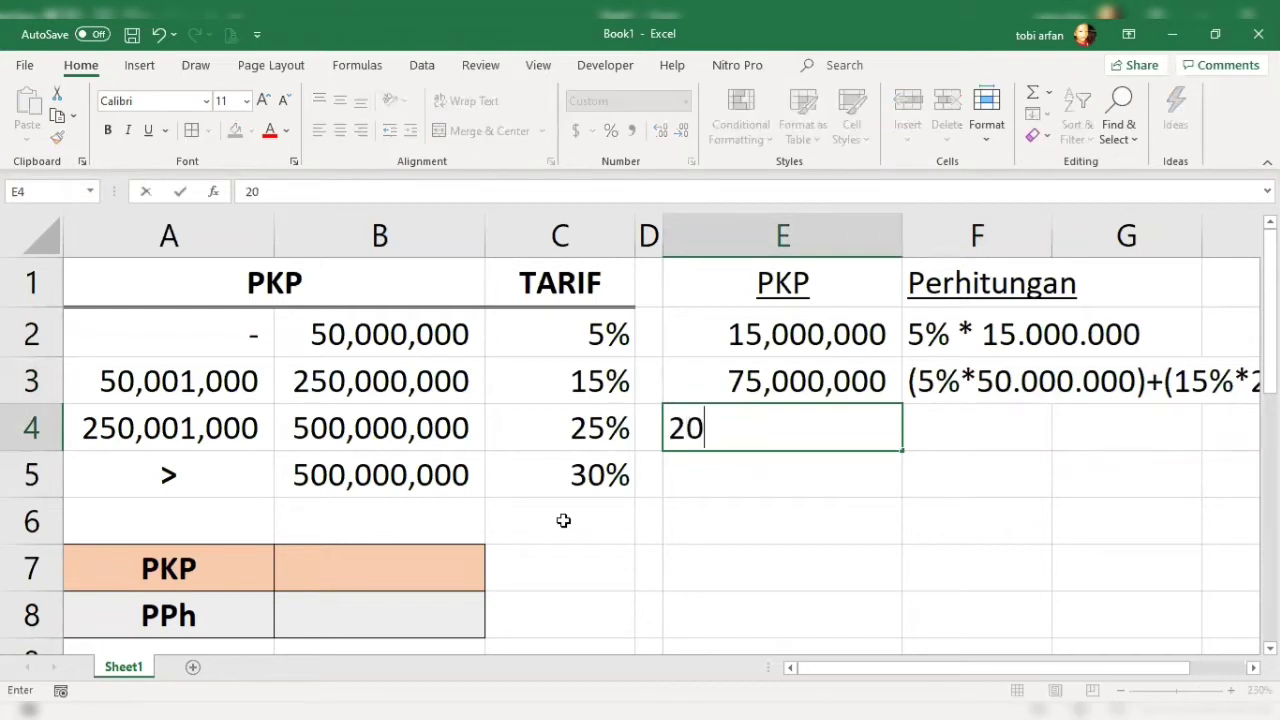
key(BackSpace)
key(BackSpace)
text(320,)
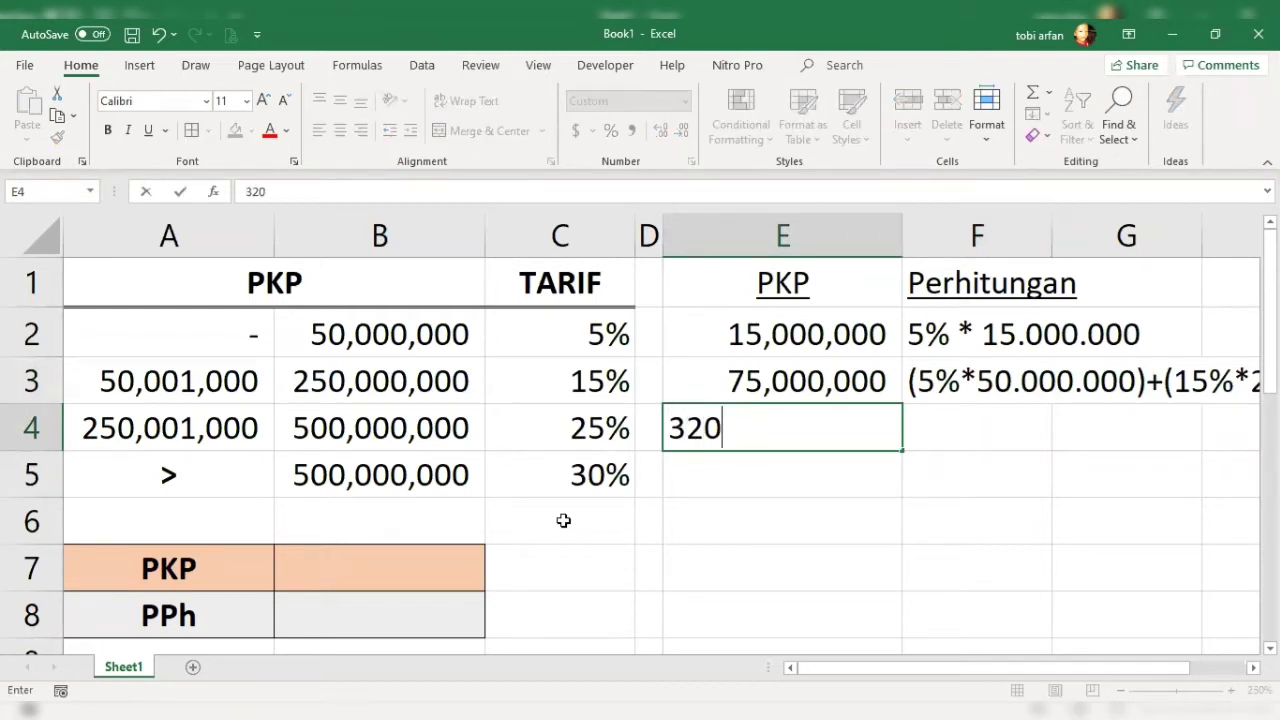
text(00)
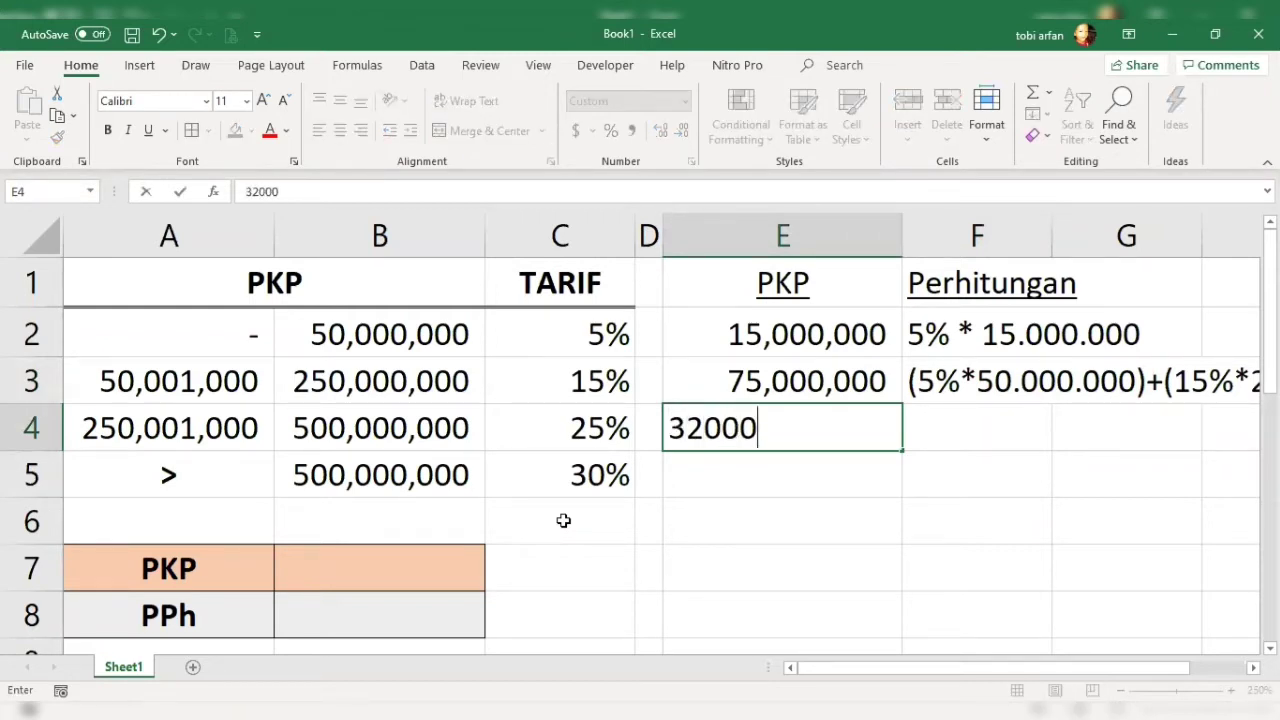
text(0,000)
key(Tab)
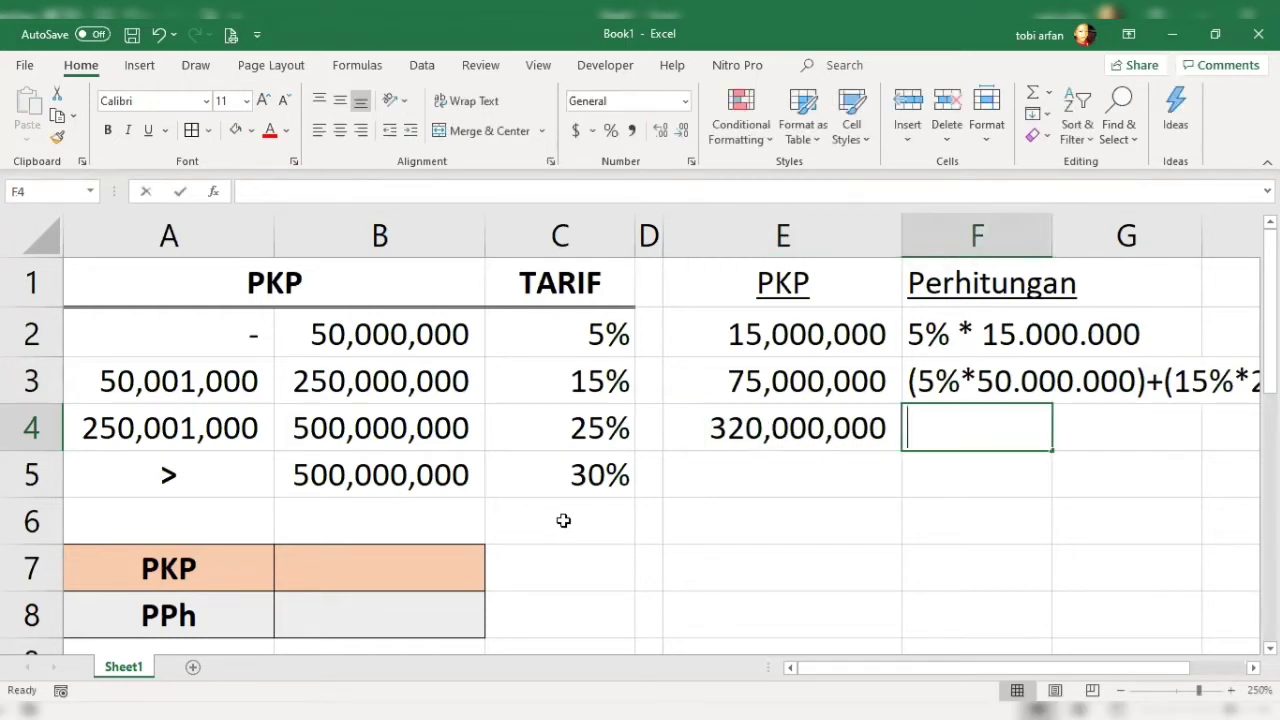
Write the third example's tiered calculation in cell F4 as the text "(5%*50.000.000)+(15%*200.000.000)+(25%*70.000.000)".
text((5%)
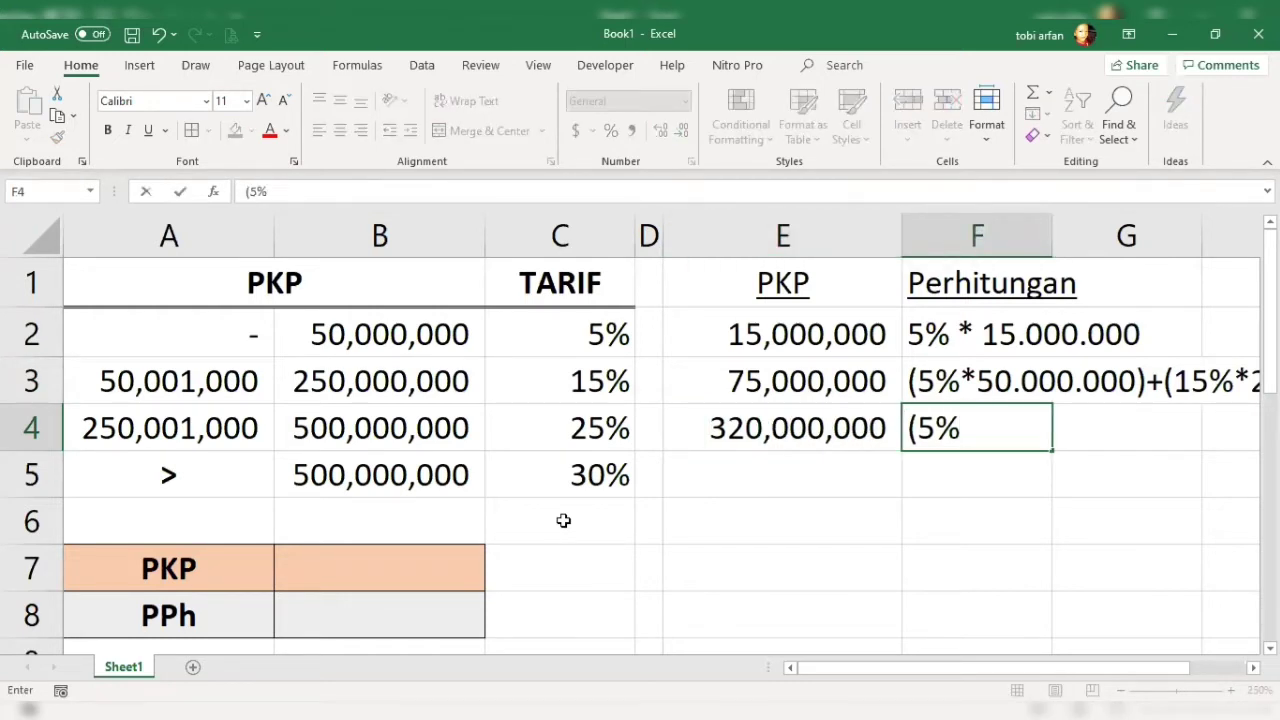
text(*50.)
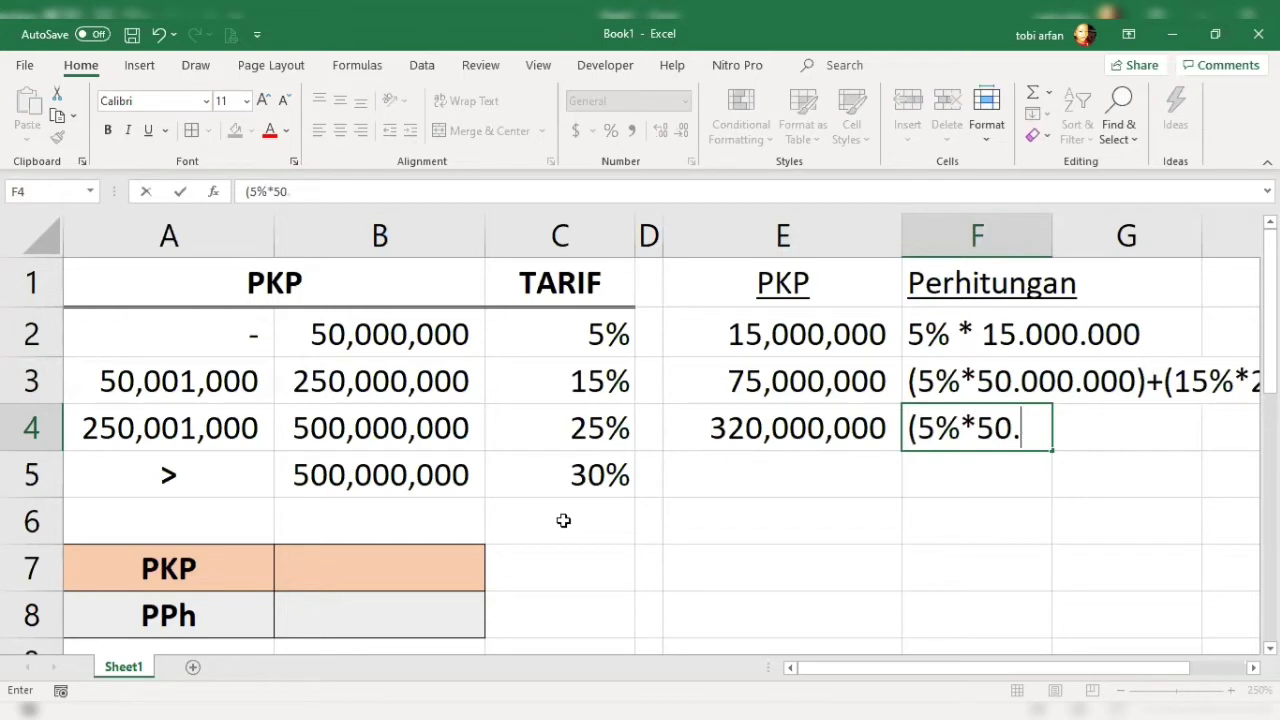
text(000.000)
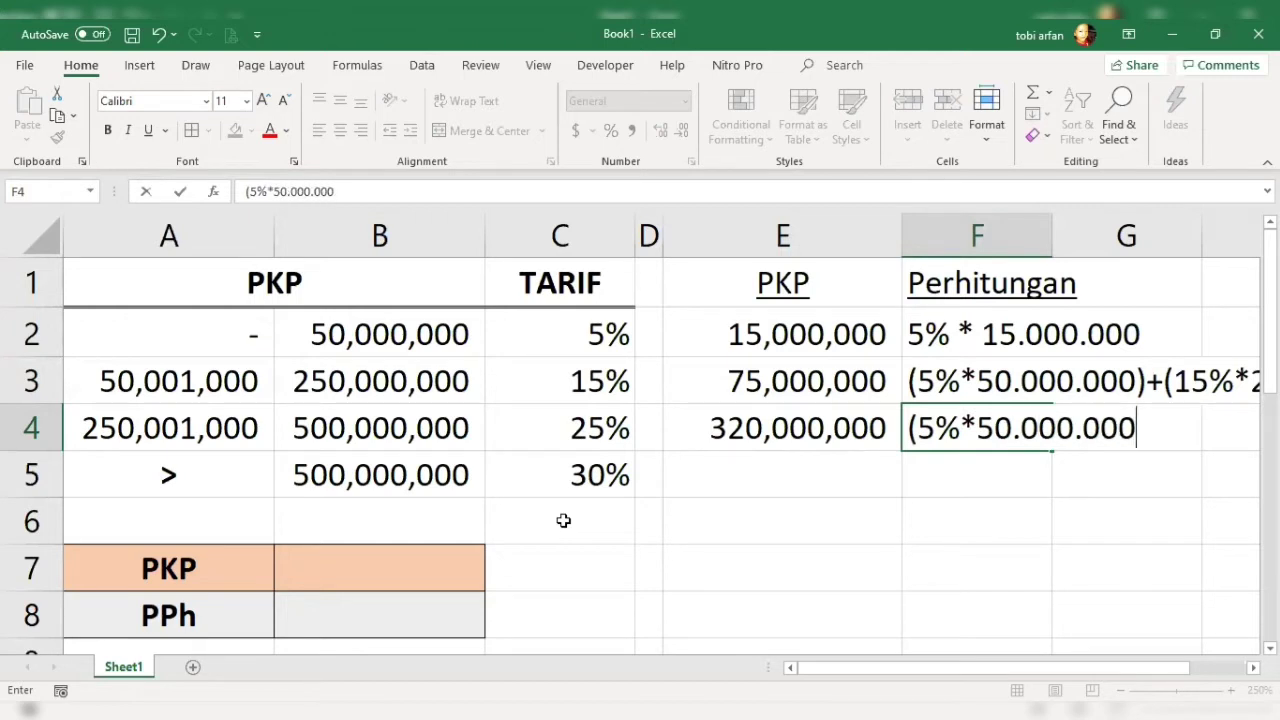
text()+()
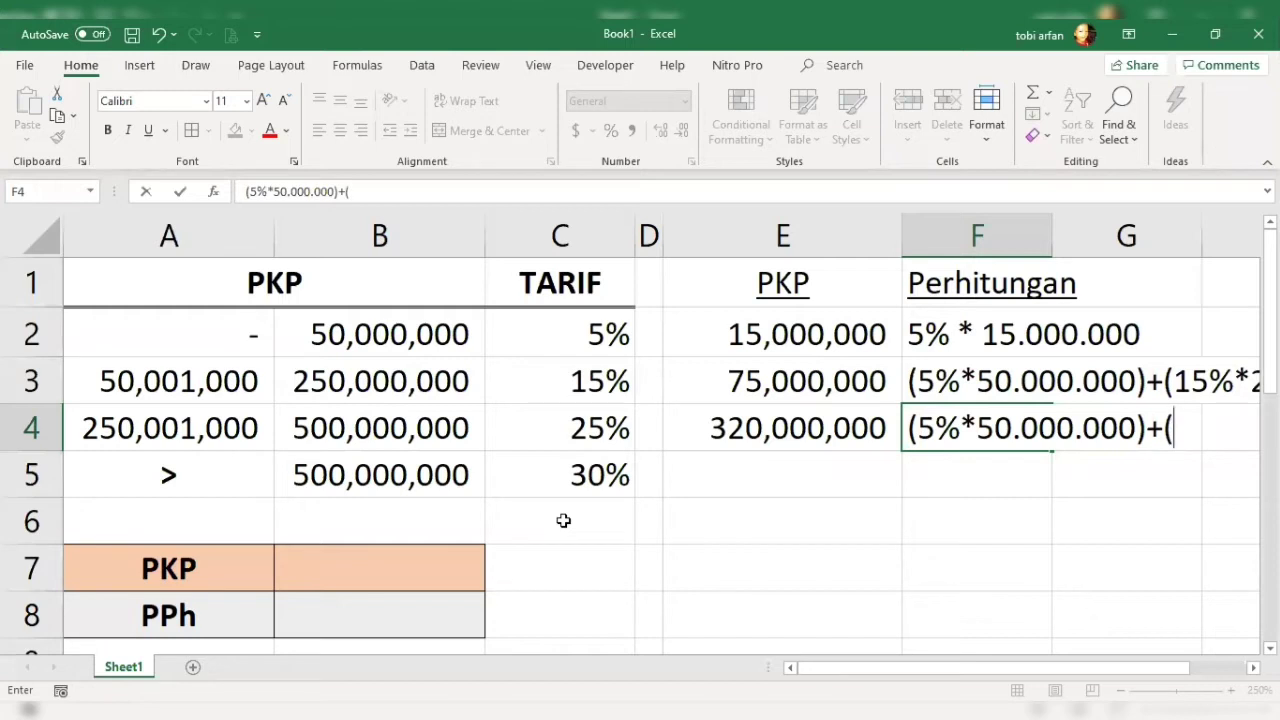
text(15%)
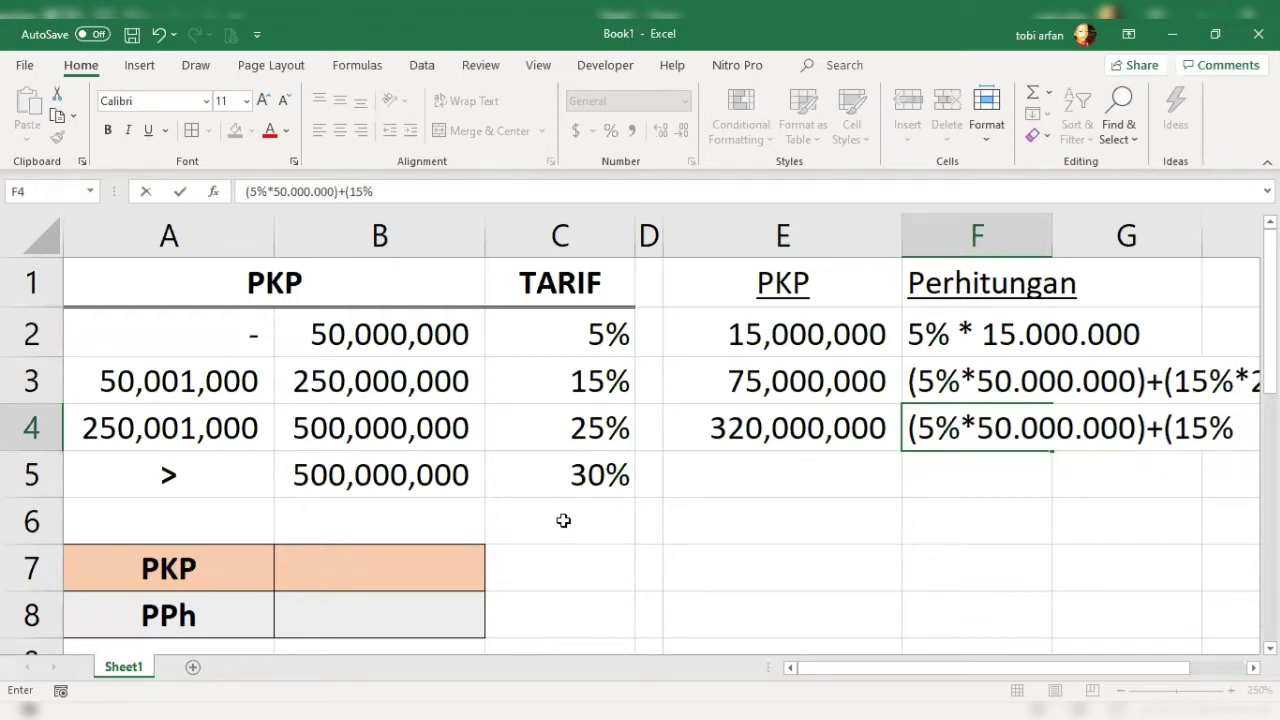
text(*)
text(200.000.000)
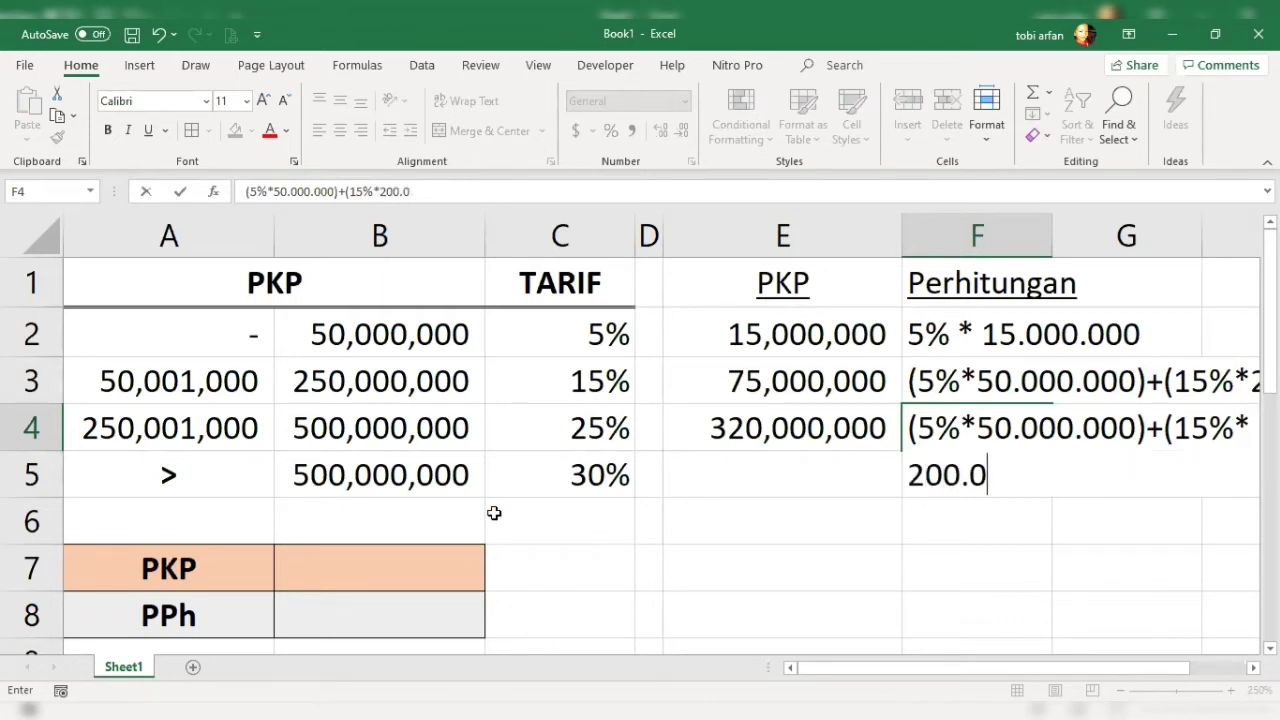
text()+)
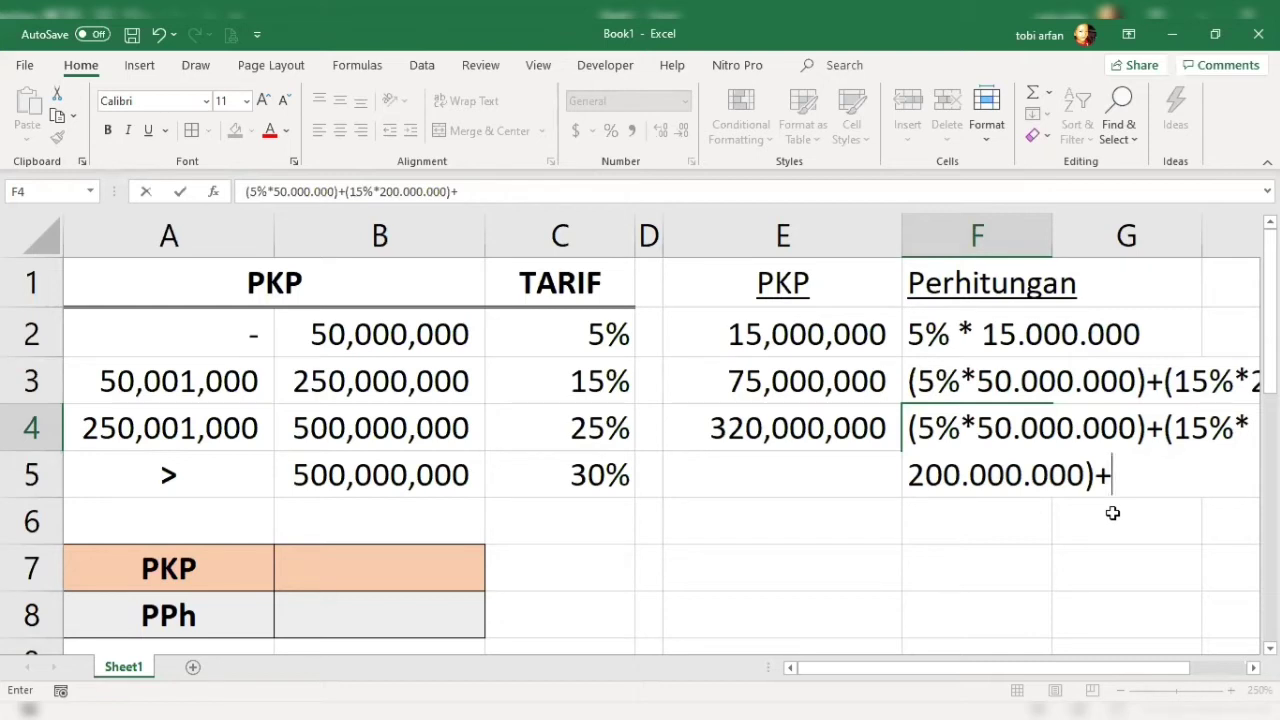
text((25%)
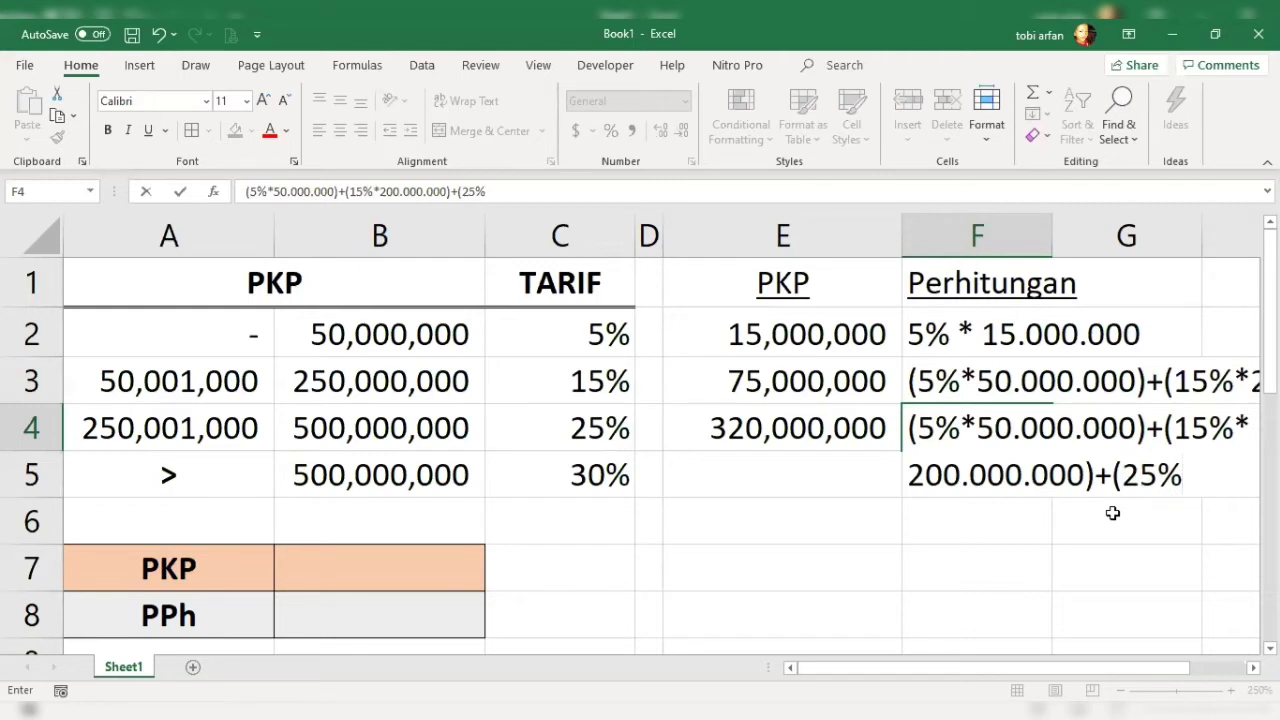
text(*70.000.00)
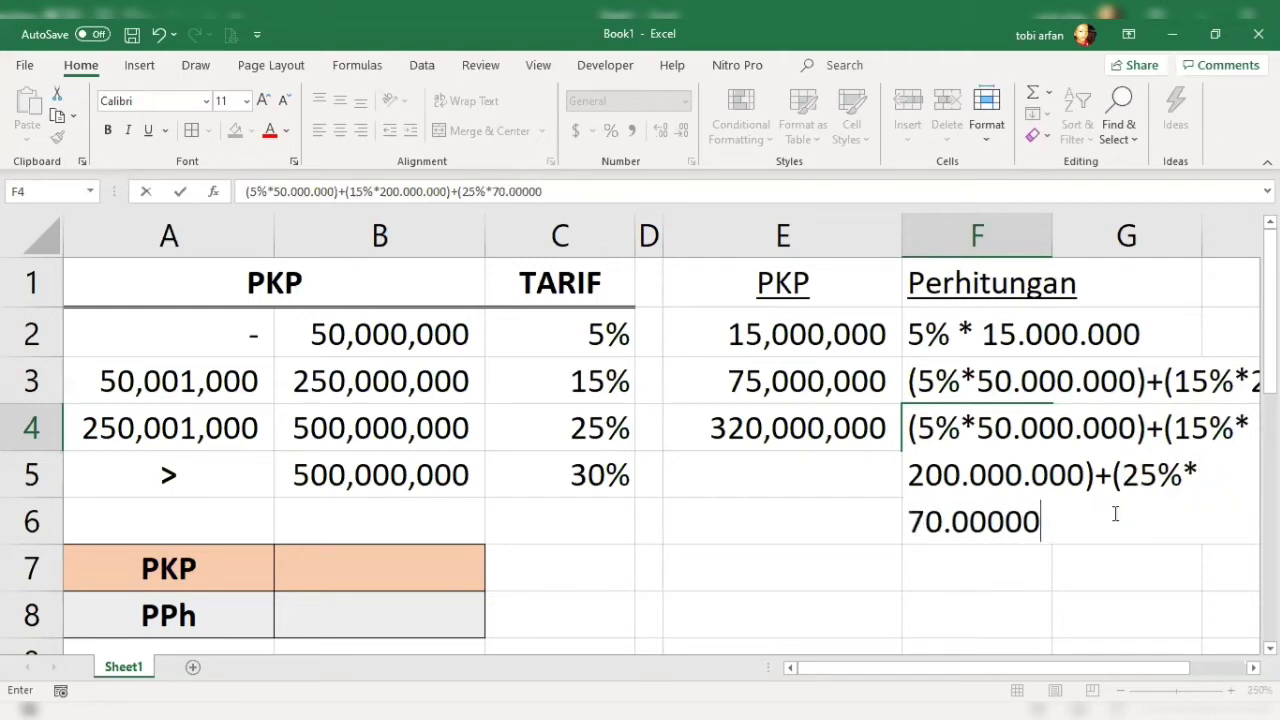
key(BackSpace)
key(BackSpace)
text(.000)
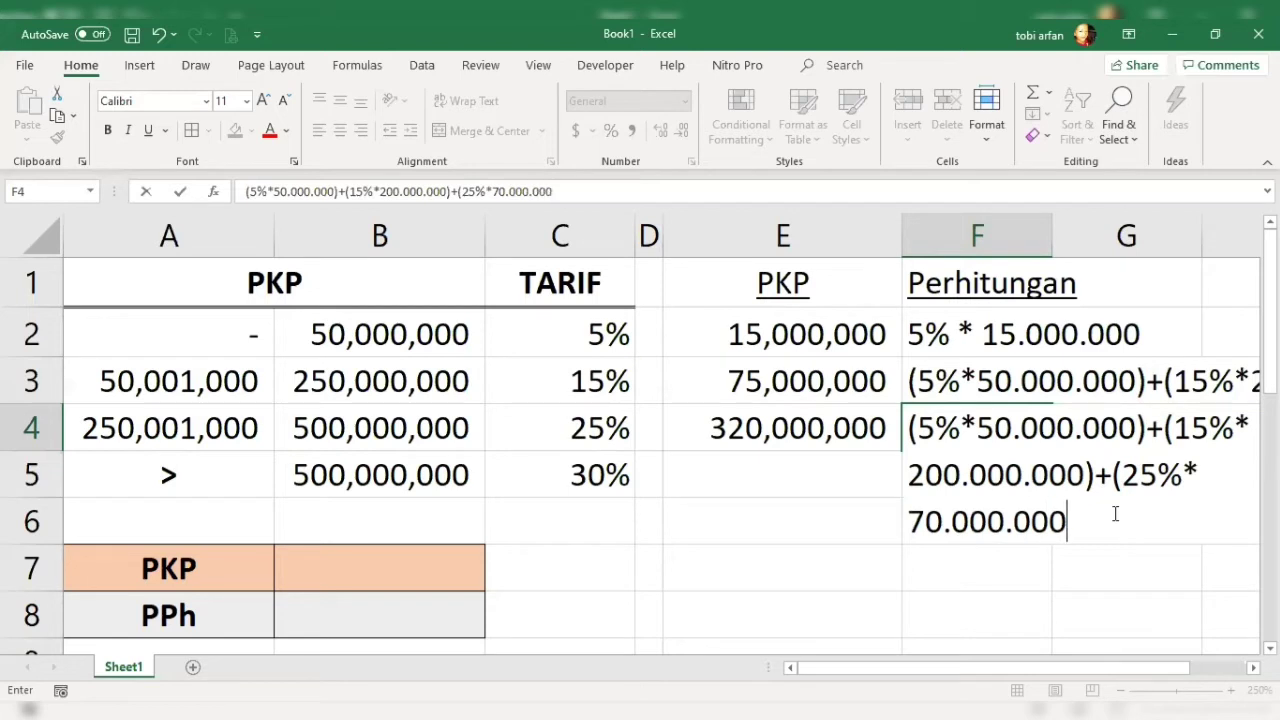
text())
key(Return)
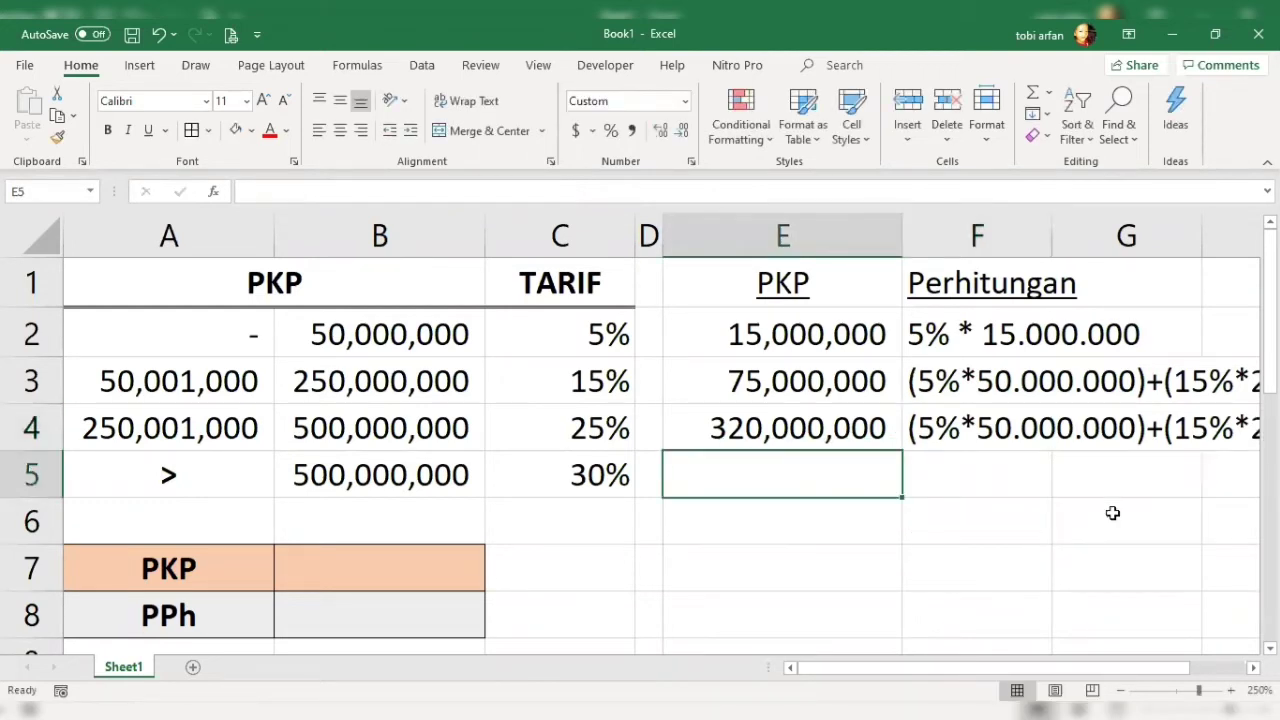
Open the third example's calculation in cell F4 to review its full text, leaving it unedited.
key(Up)
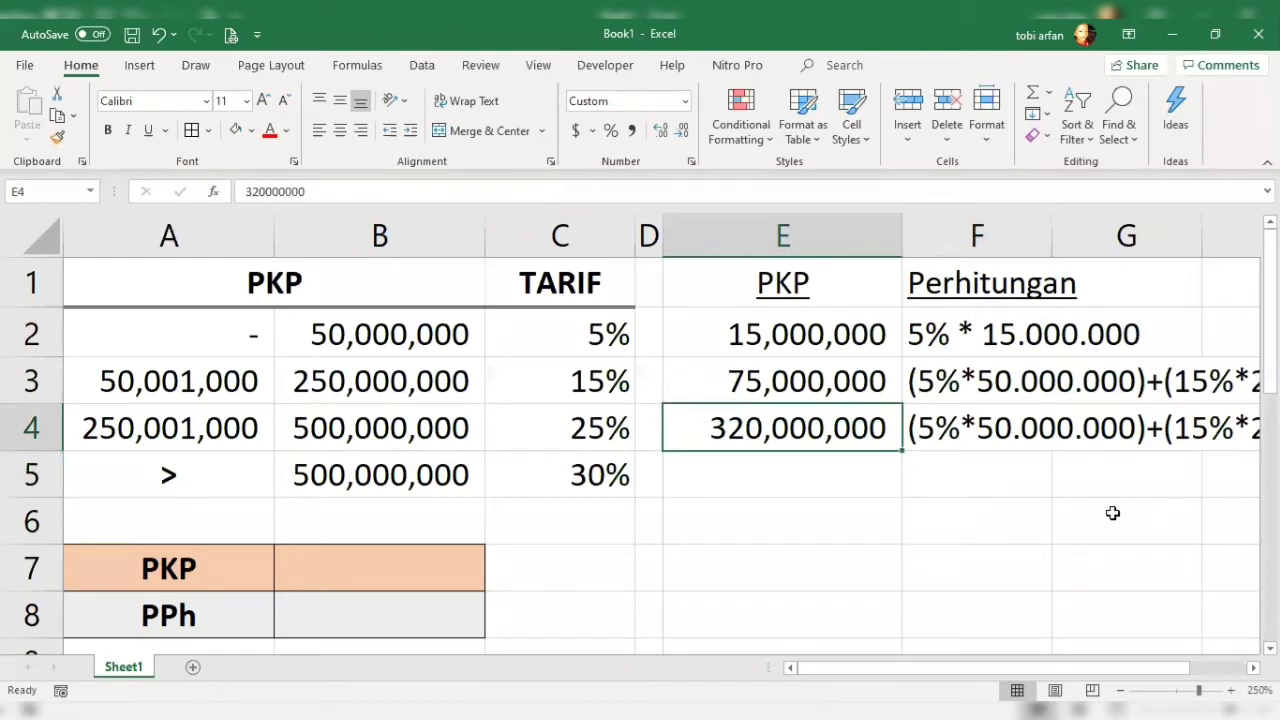
key(Right)
key(F2)
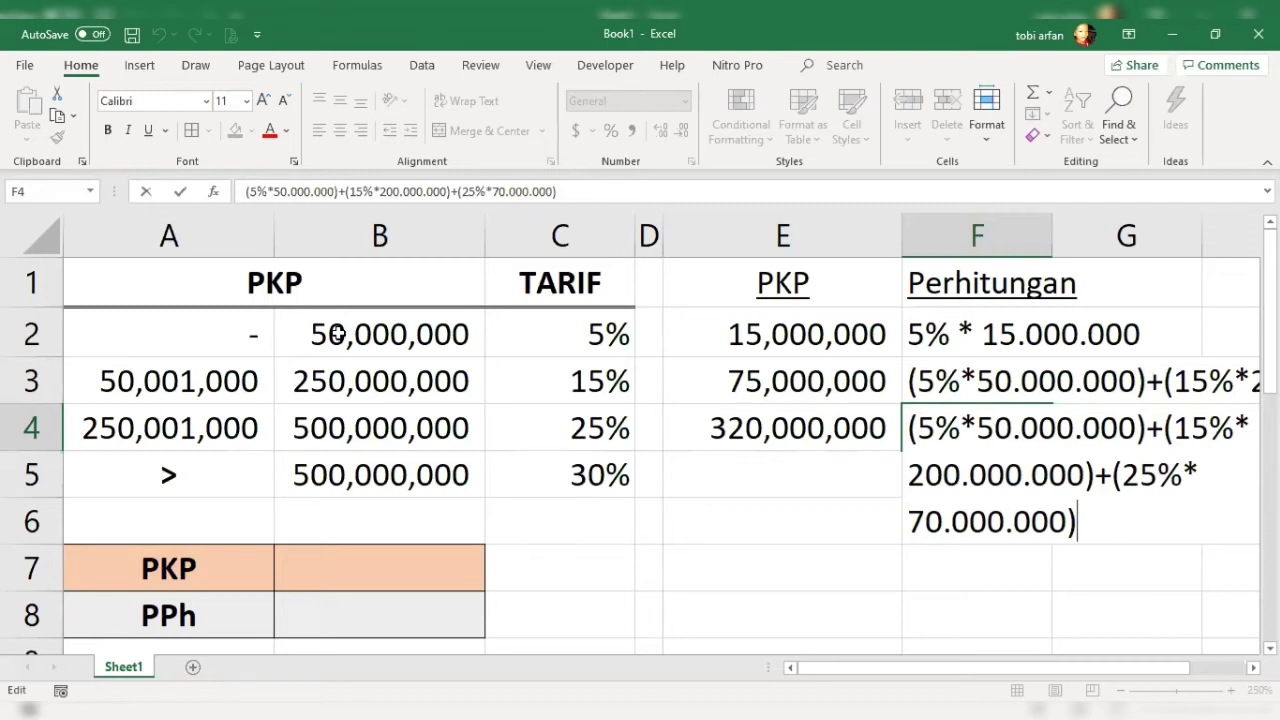
key(Return)
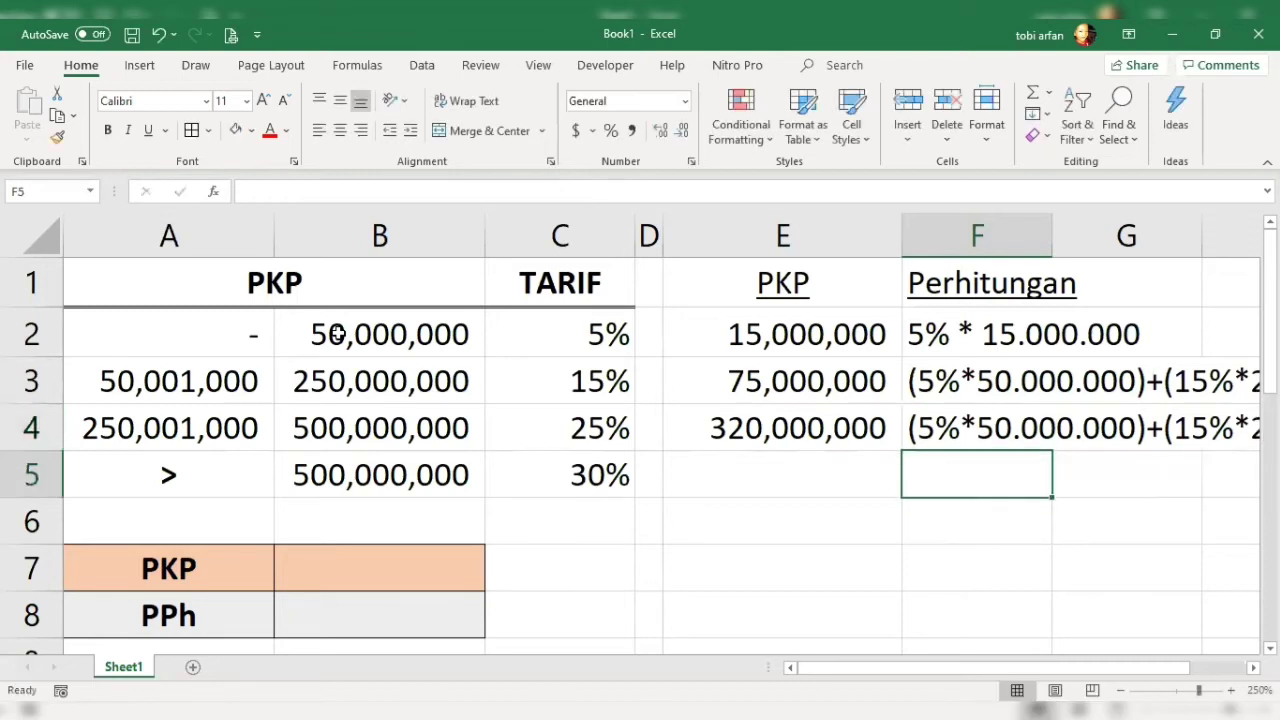
key(Left)
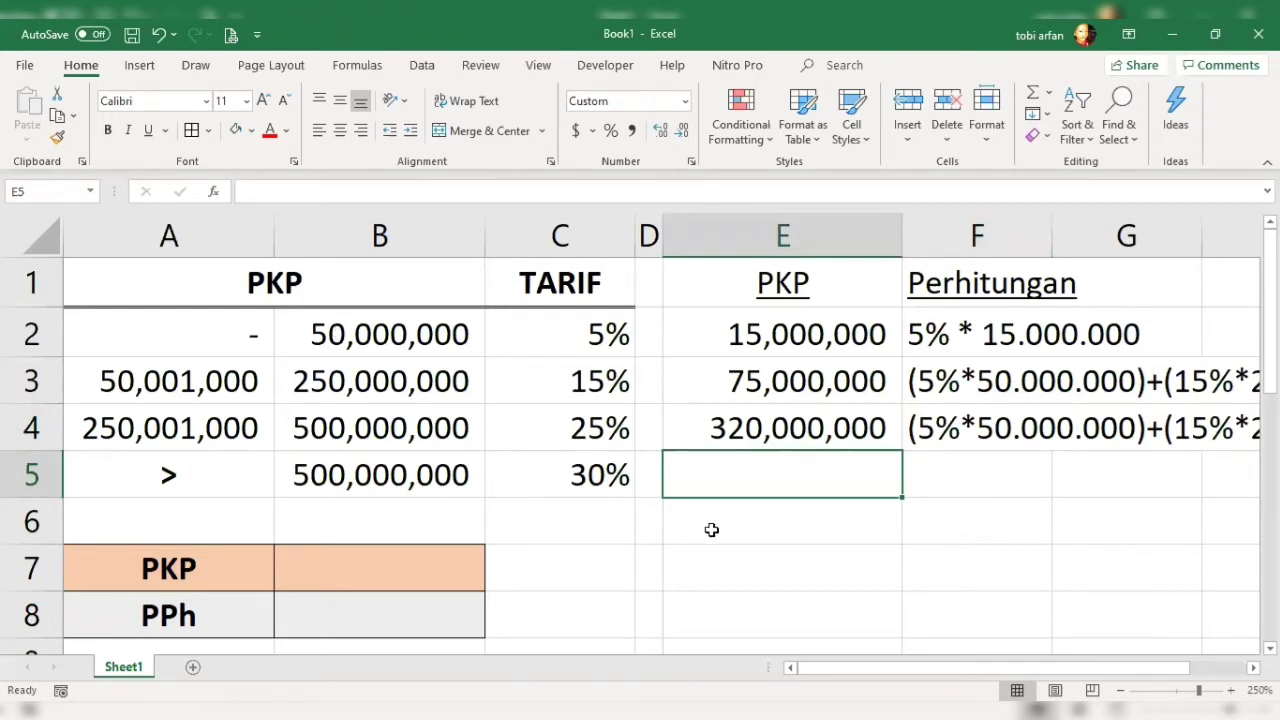
text(1,000,00)
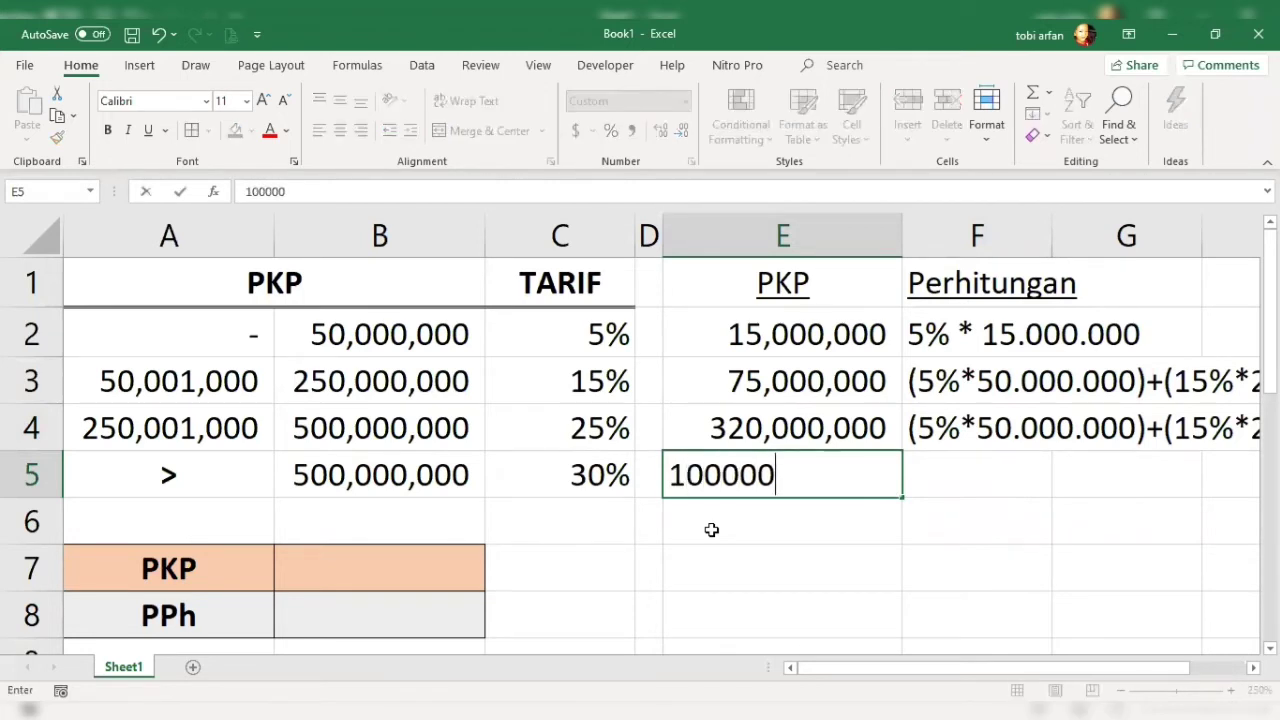
text(0,000)
key(Tab)
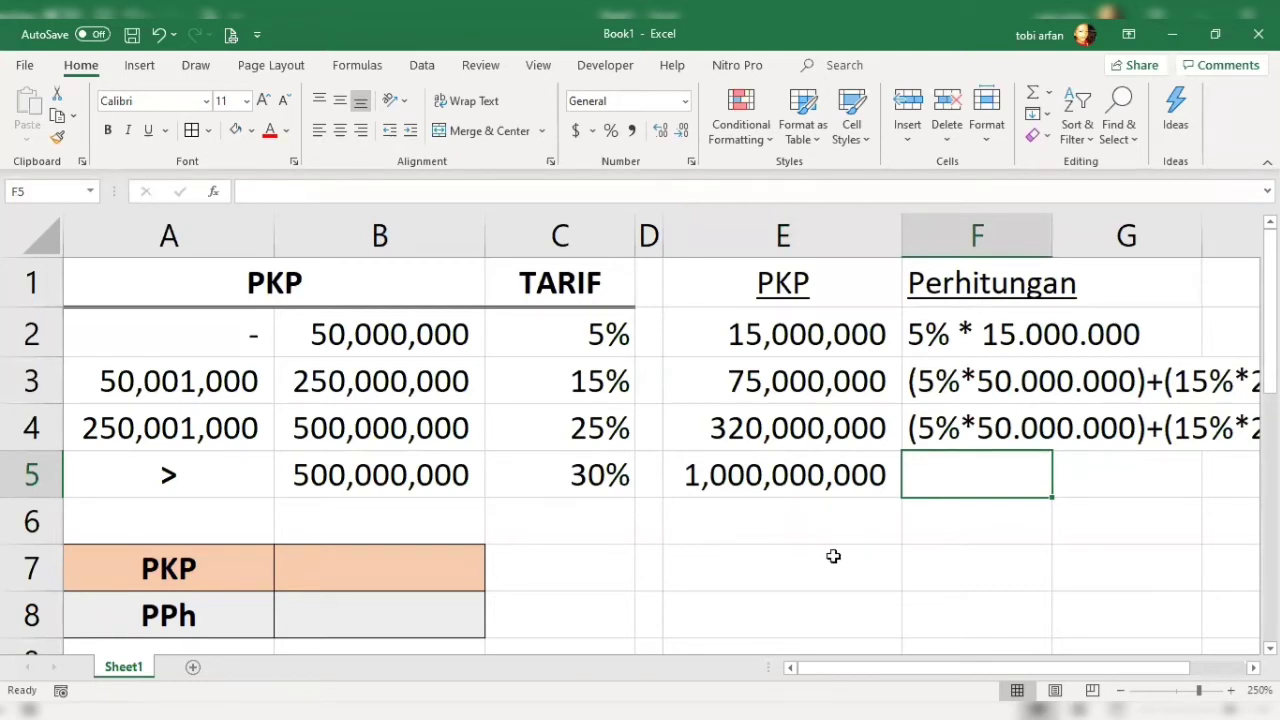
Write the fourth example's tiered calculation in cell F5 as the text "(5%*50.000.000)+(15%200.000.000)+(25%*250.000.000)+(30%*500.000.000)".
text((5%)
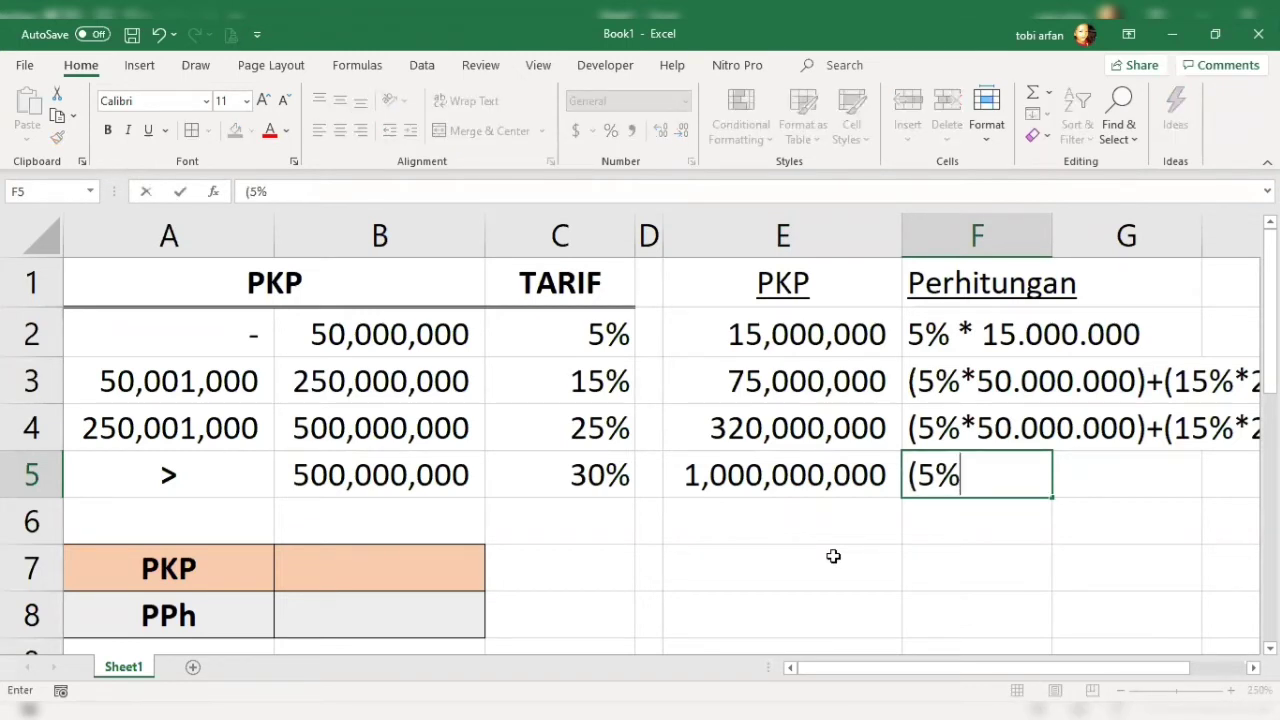
text(*50.000)
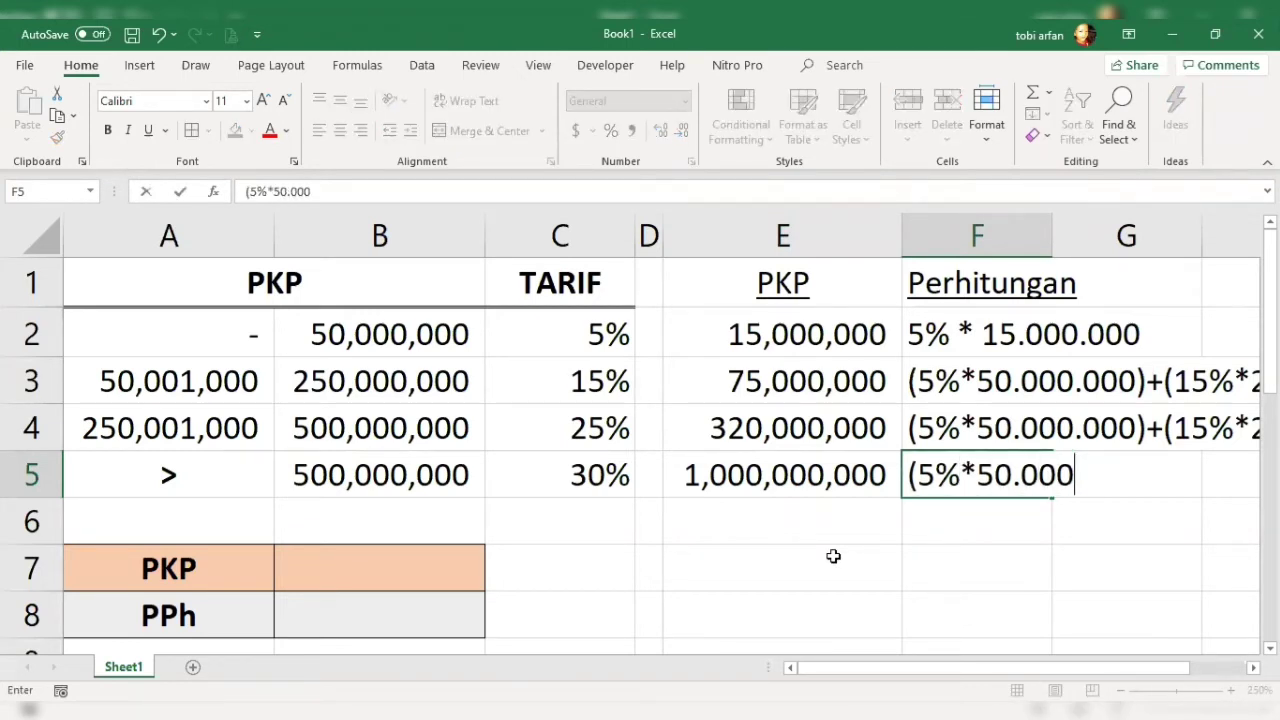
text(.000)+)
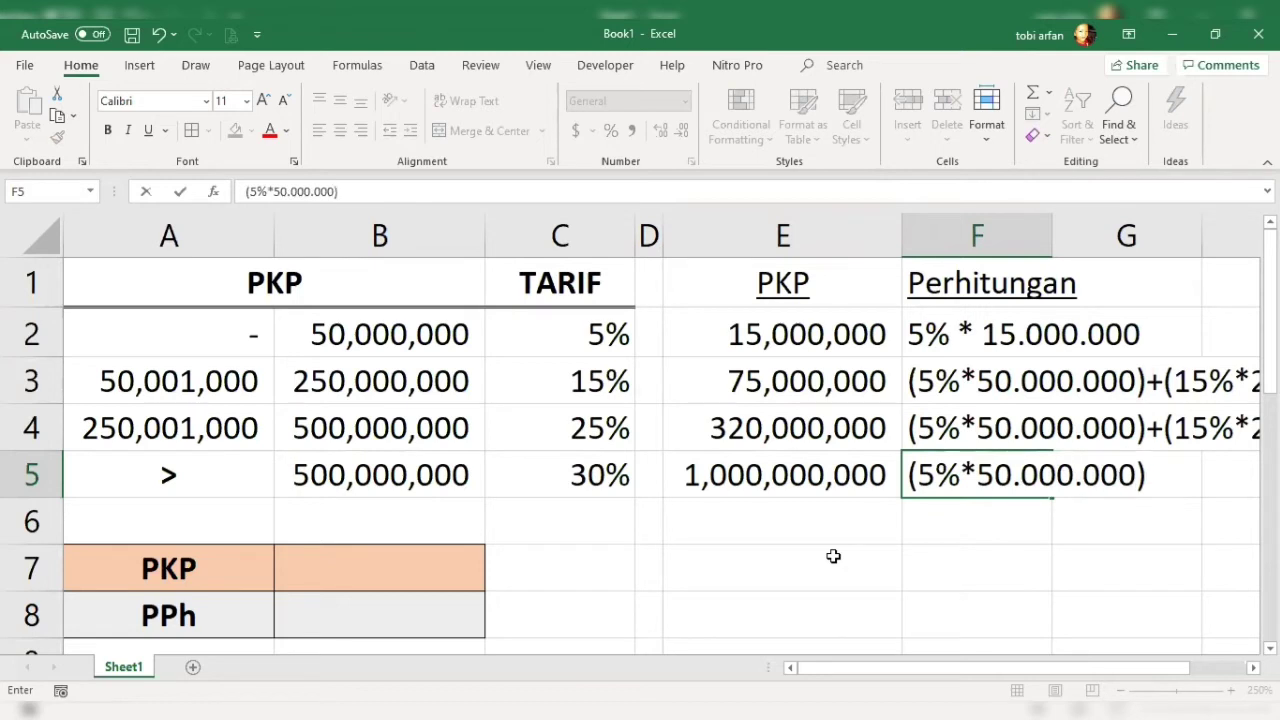
text((15%)
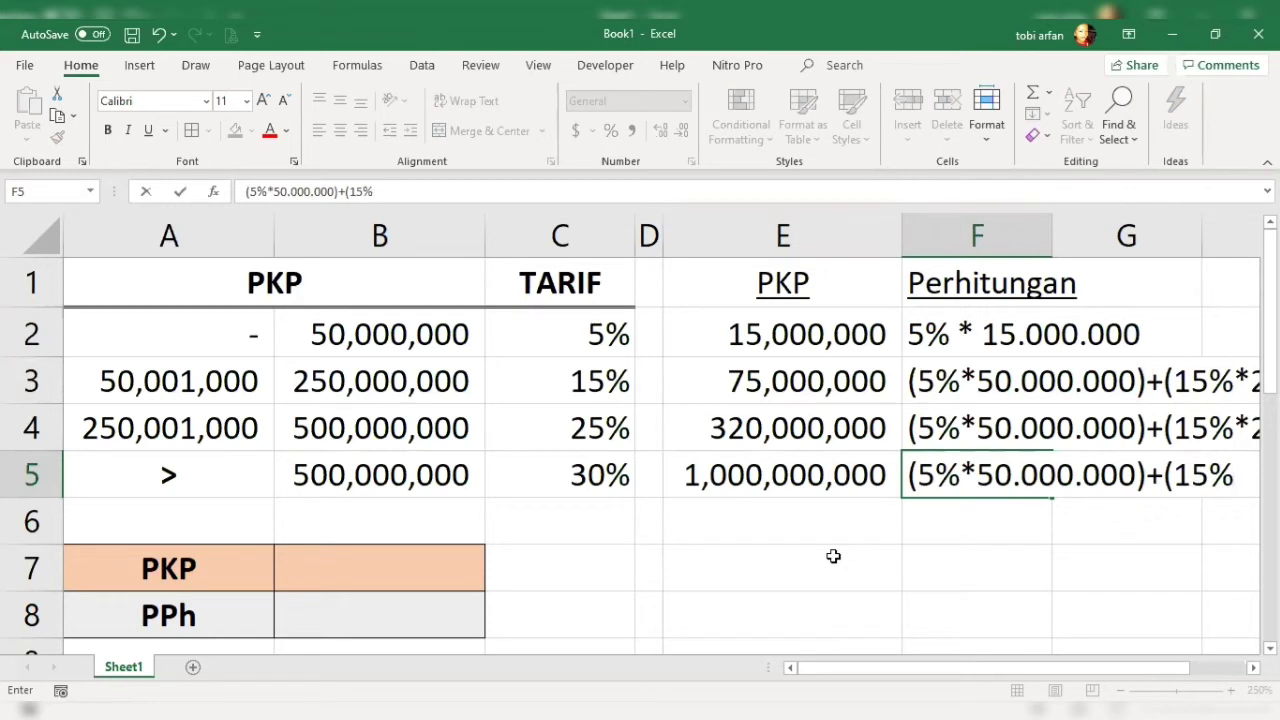
text(200)
text(.000.000)
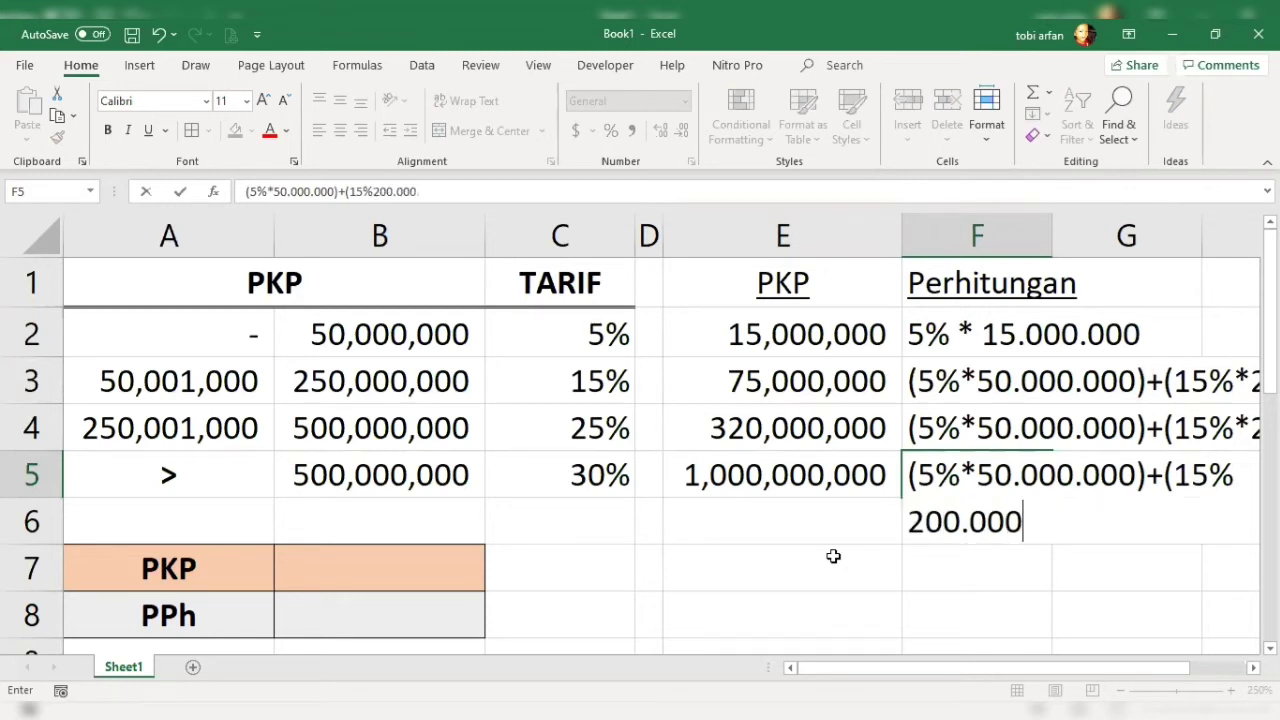
text()+)
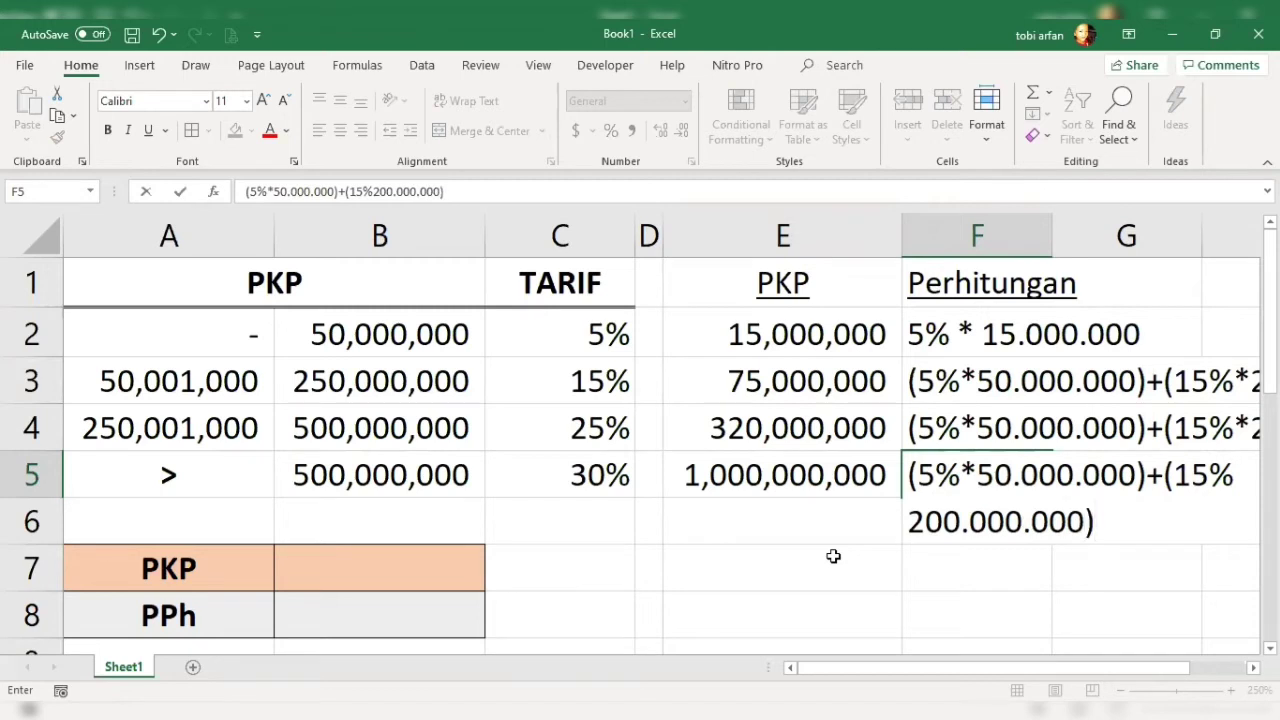
text((25%)
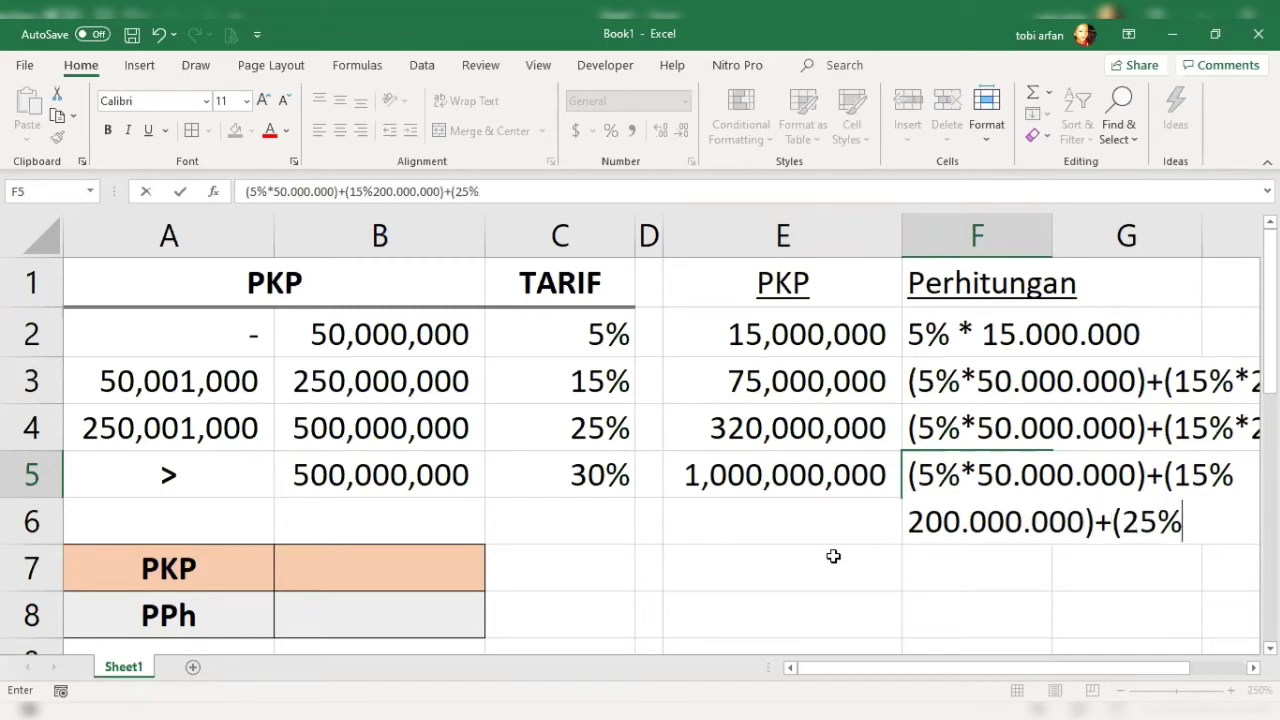
text(*)
text(250)
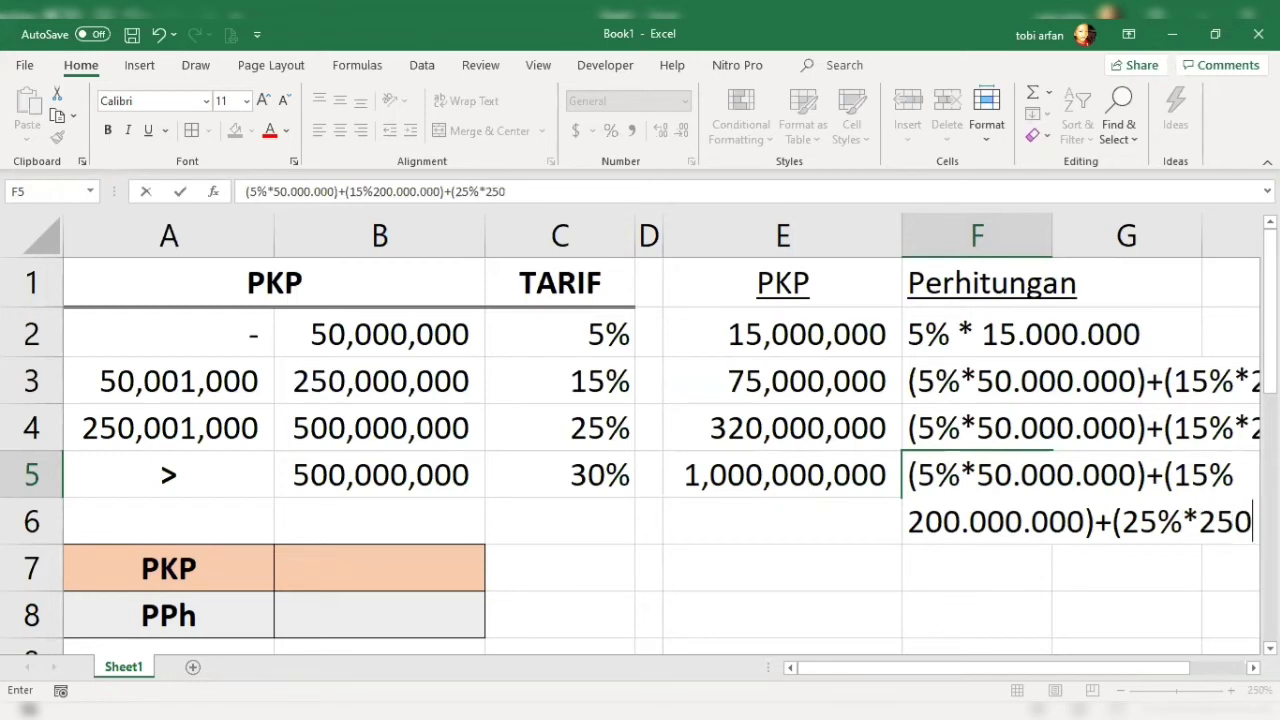
text(.000.000))
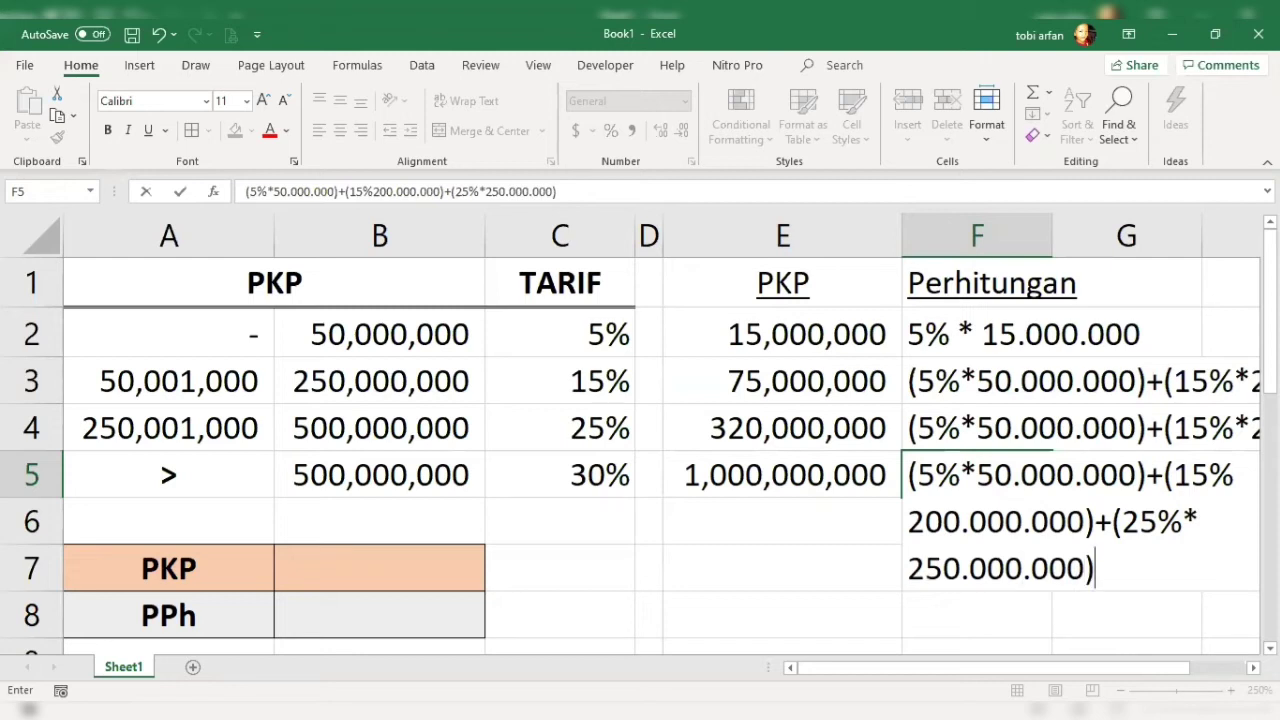
text(+(30%*)
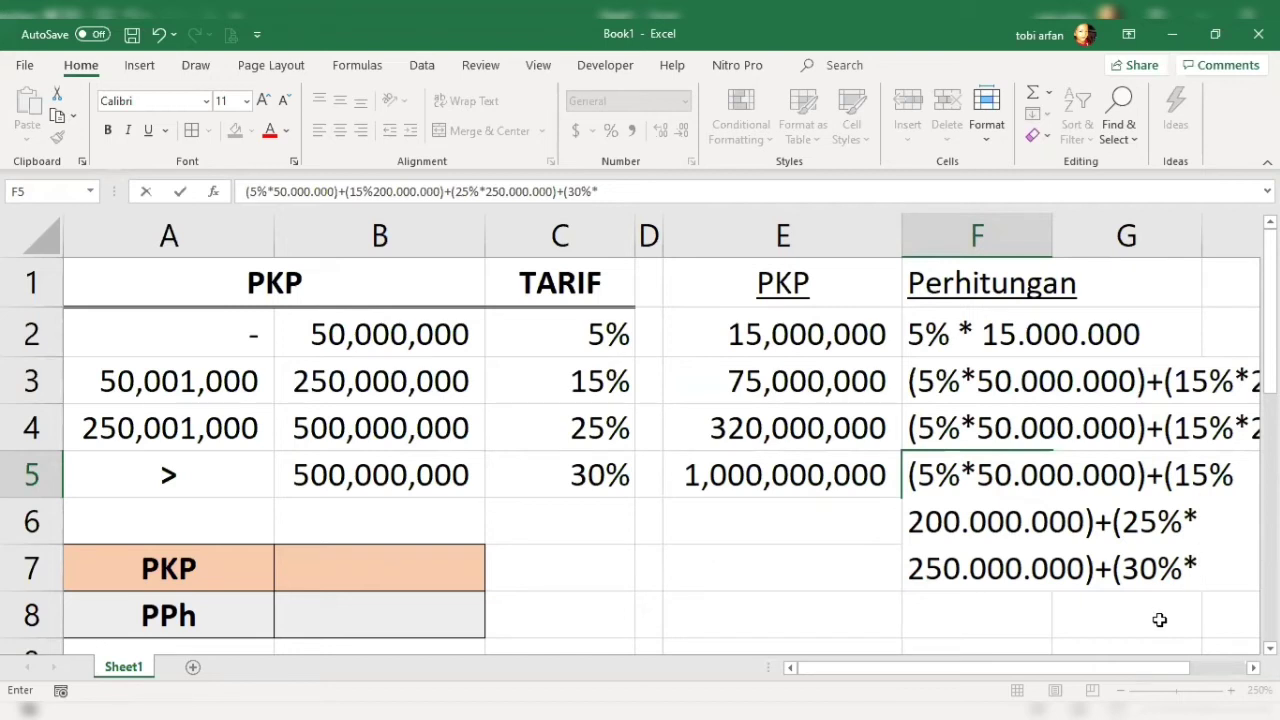
text(500.000.000))
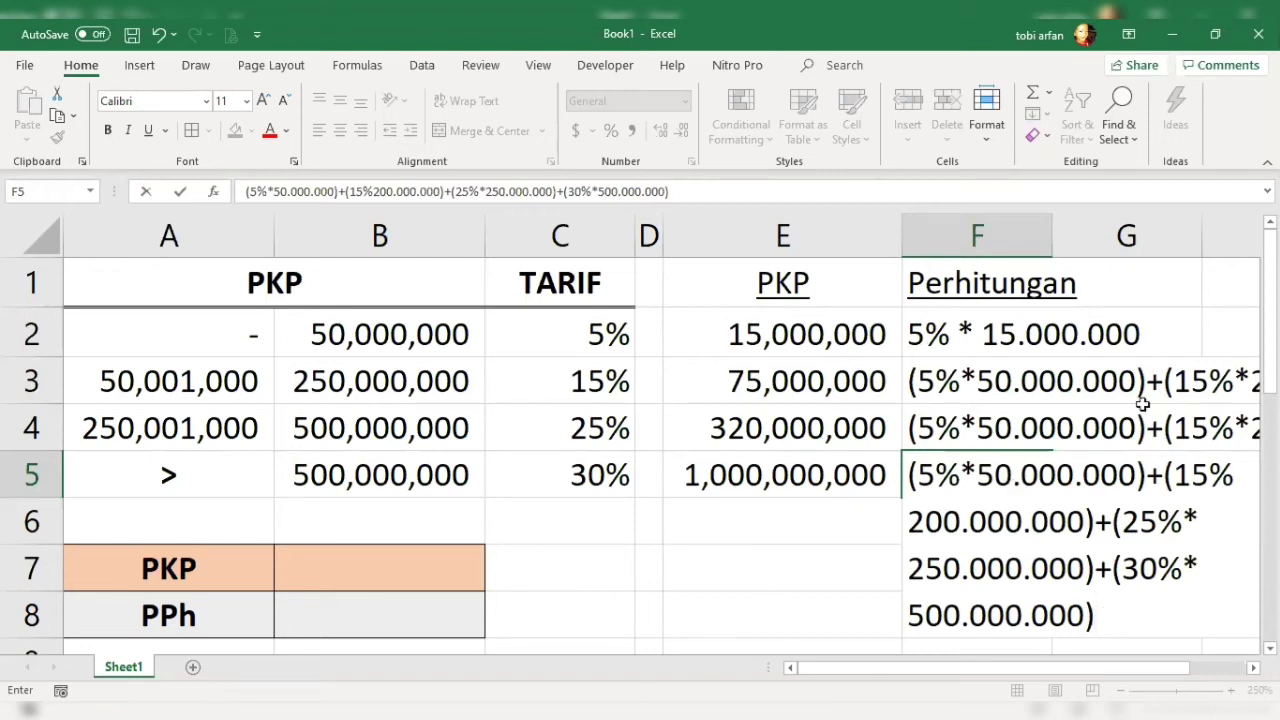
click(863, 513)
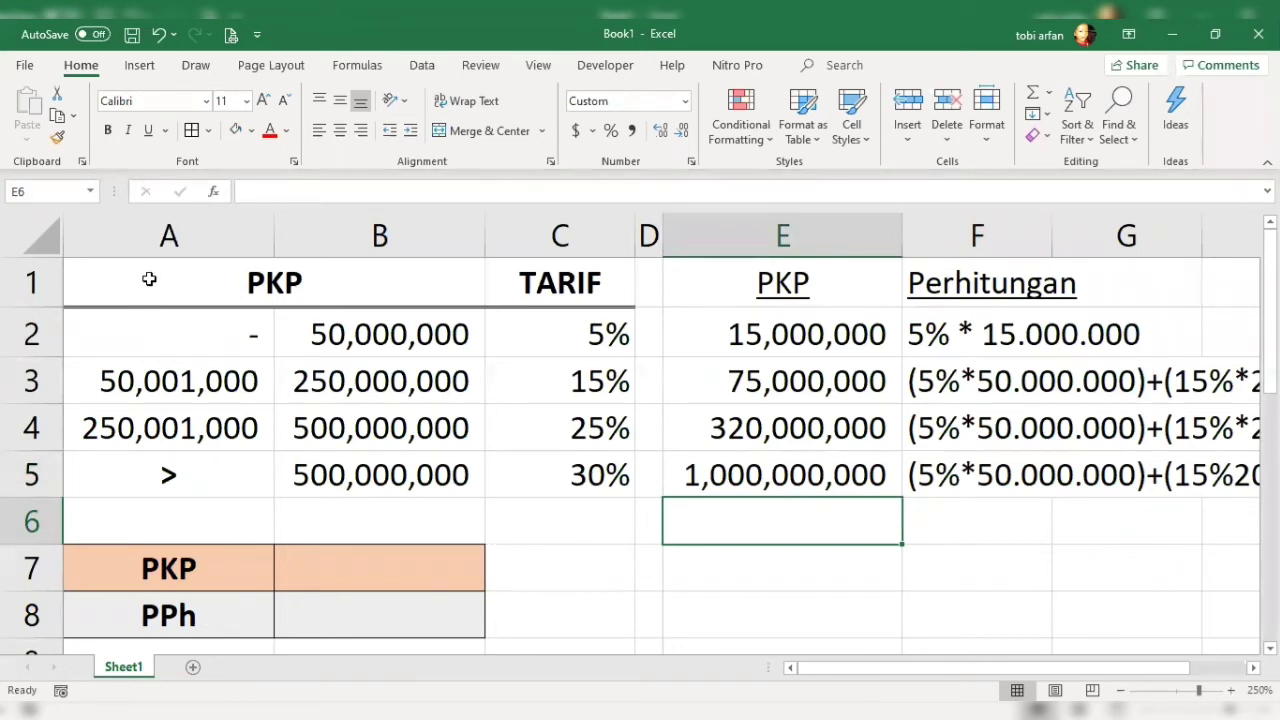
click(534, 477)
key(ctrl+a)
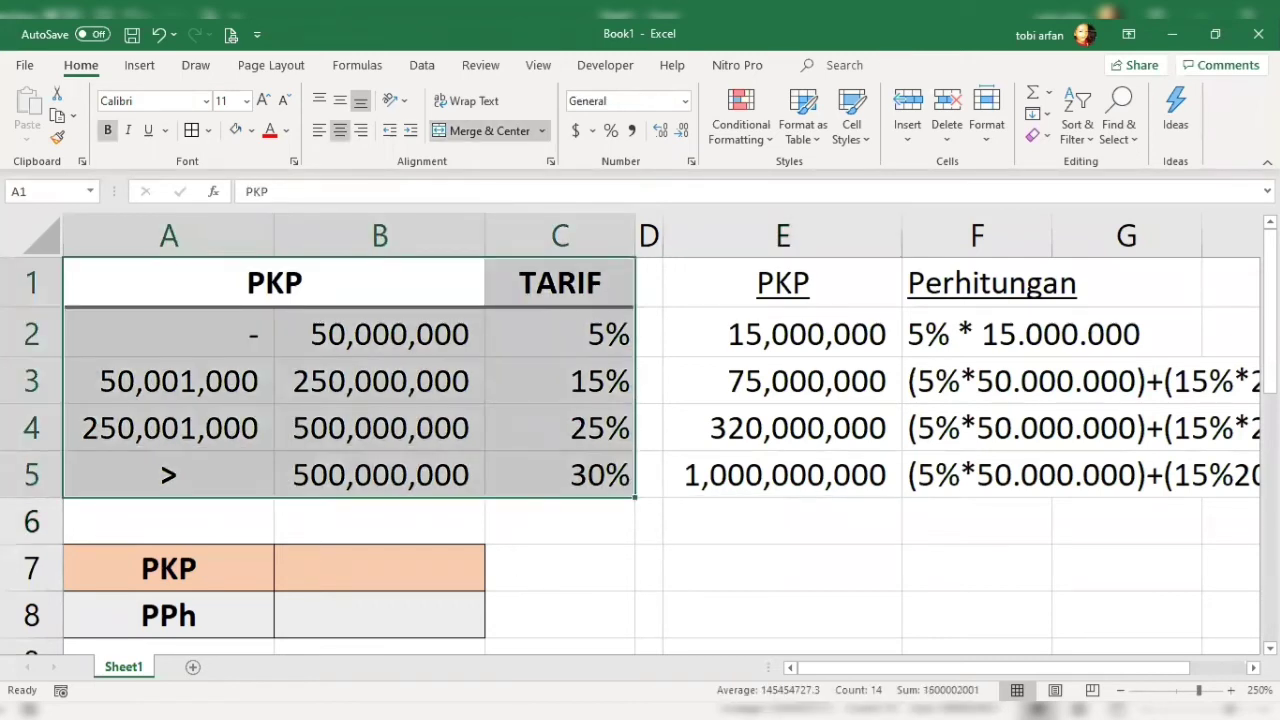
drag(169, 568, 380, 615)
click(797, 569)
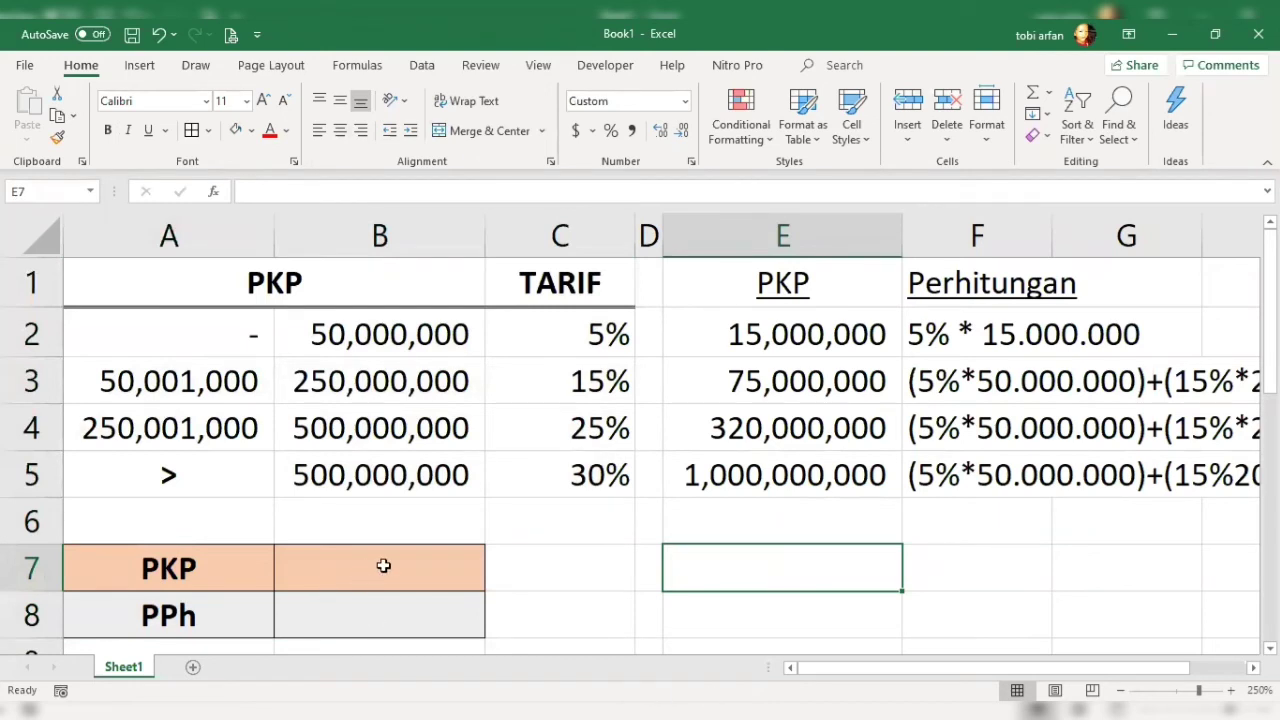
Enter 15000000 as the PKP amount in cell B7.
click(383, 566)
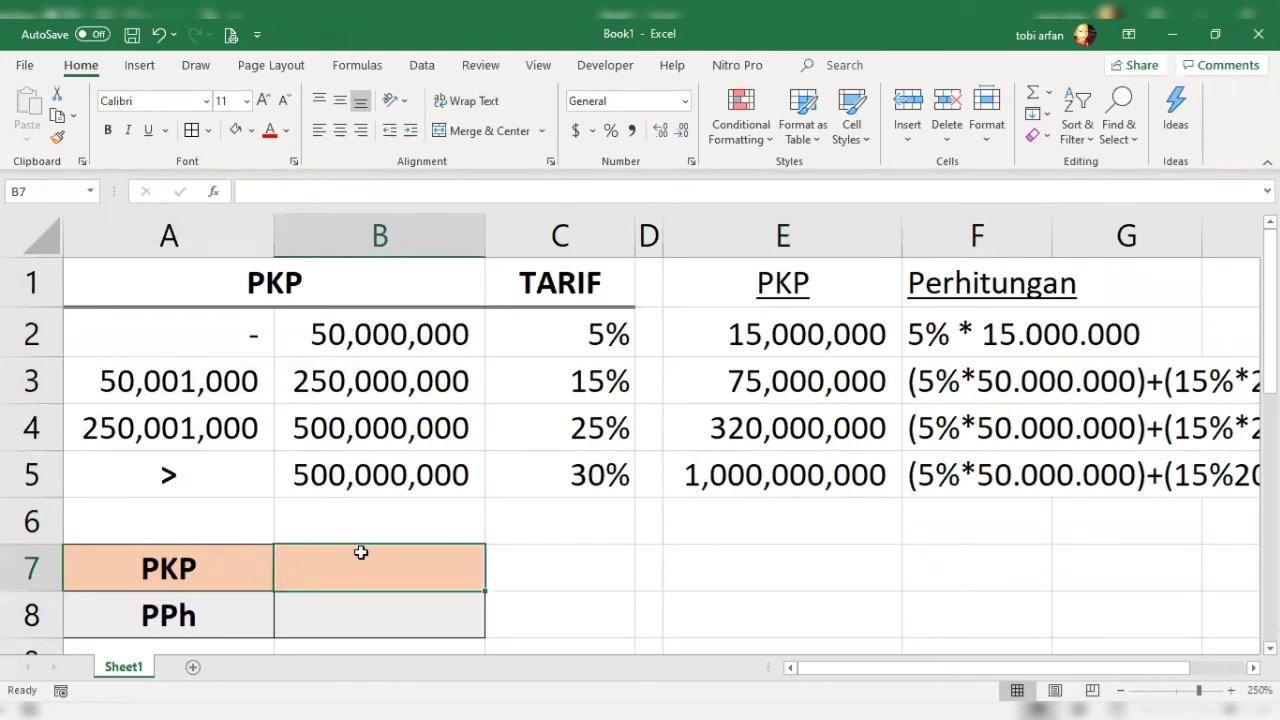
text(15000000)
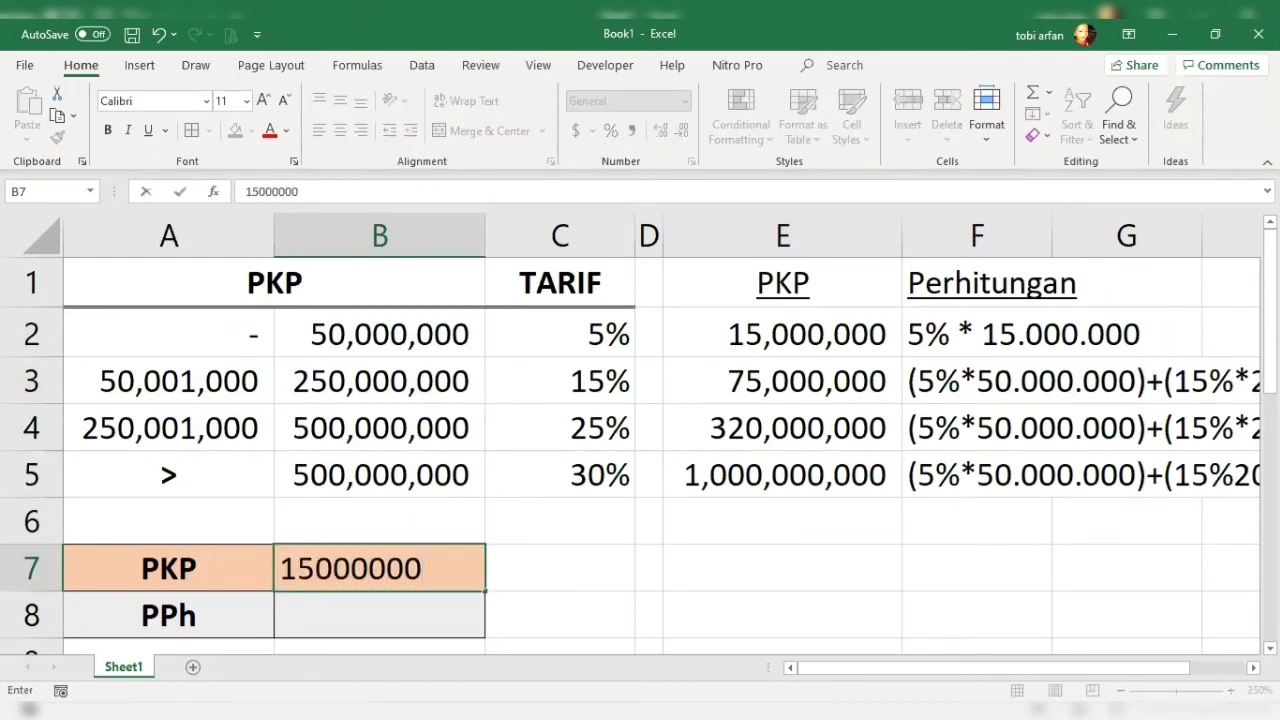
key(Return)
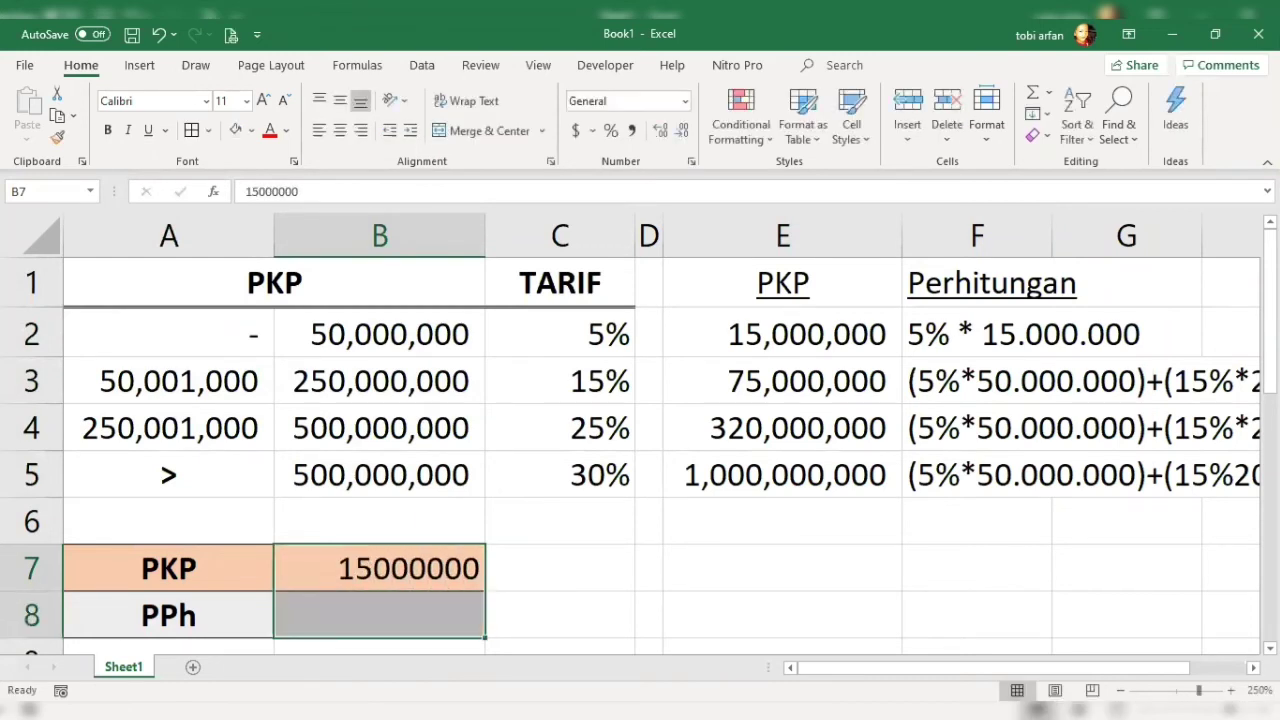
Copy the formatting of the first example PKP amount in E2 onto cells B7:B8 with Format Painter.
click(850, 337)
click(57, 137)
drag(408, 545, 402, 630)
click(752, 538)
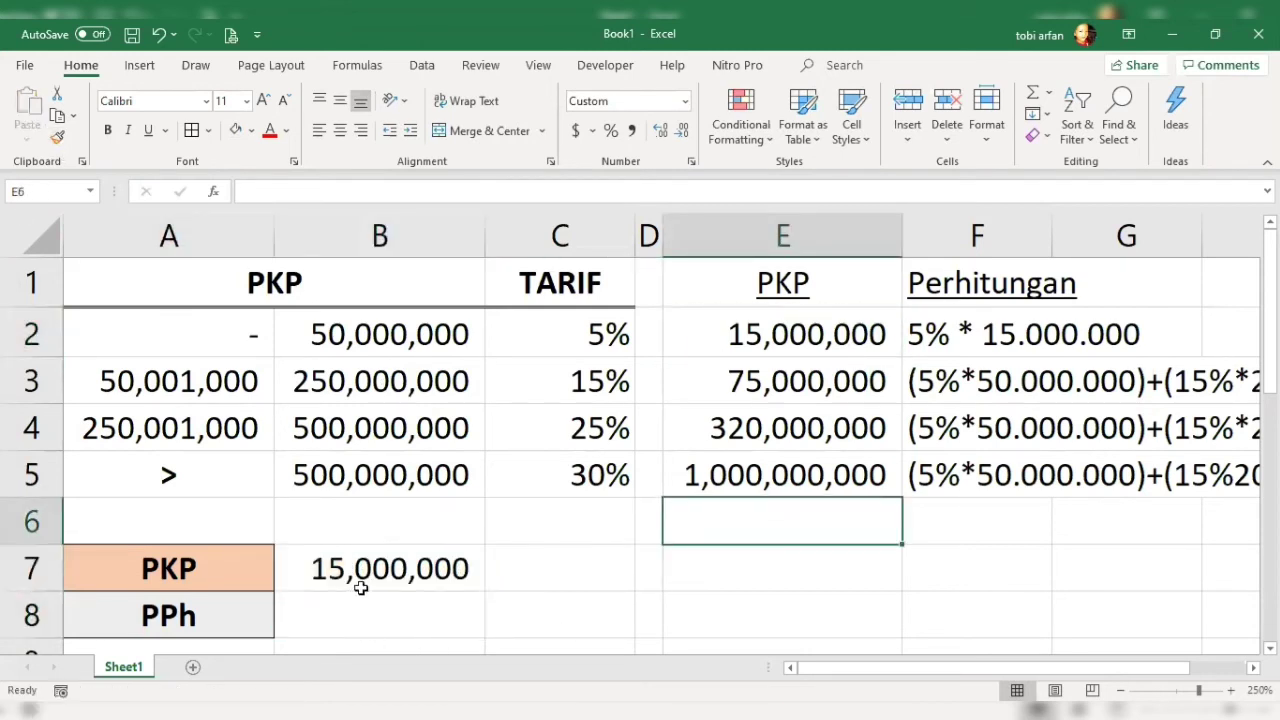
Shade cells B7:B8 with a light blue-gray theme fill and outline both cells with borders.
drag(383, 571, 384, 604)
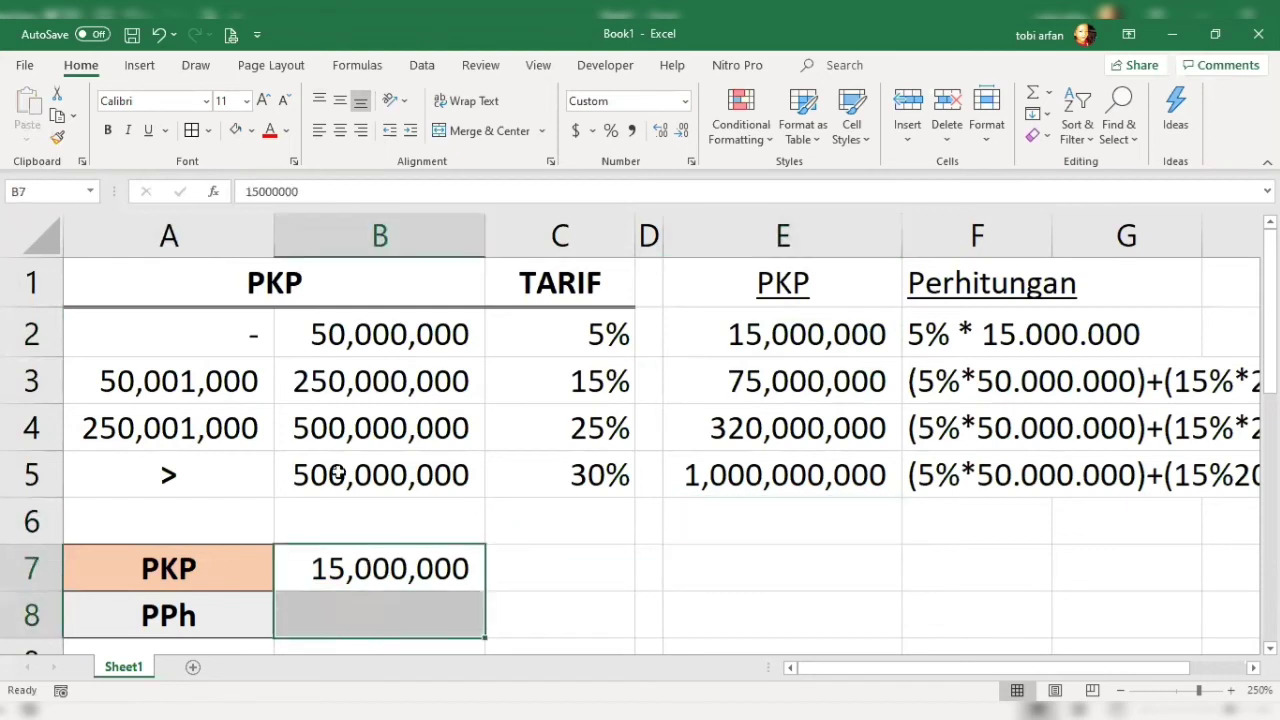
click(253, 134)
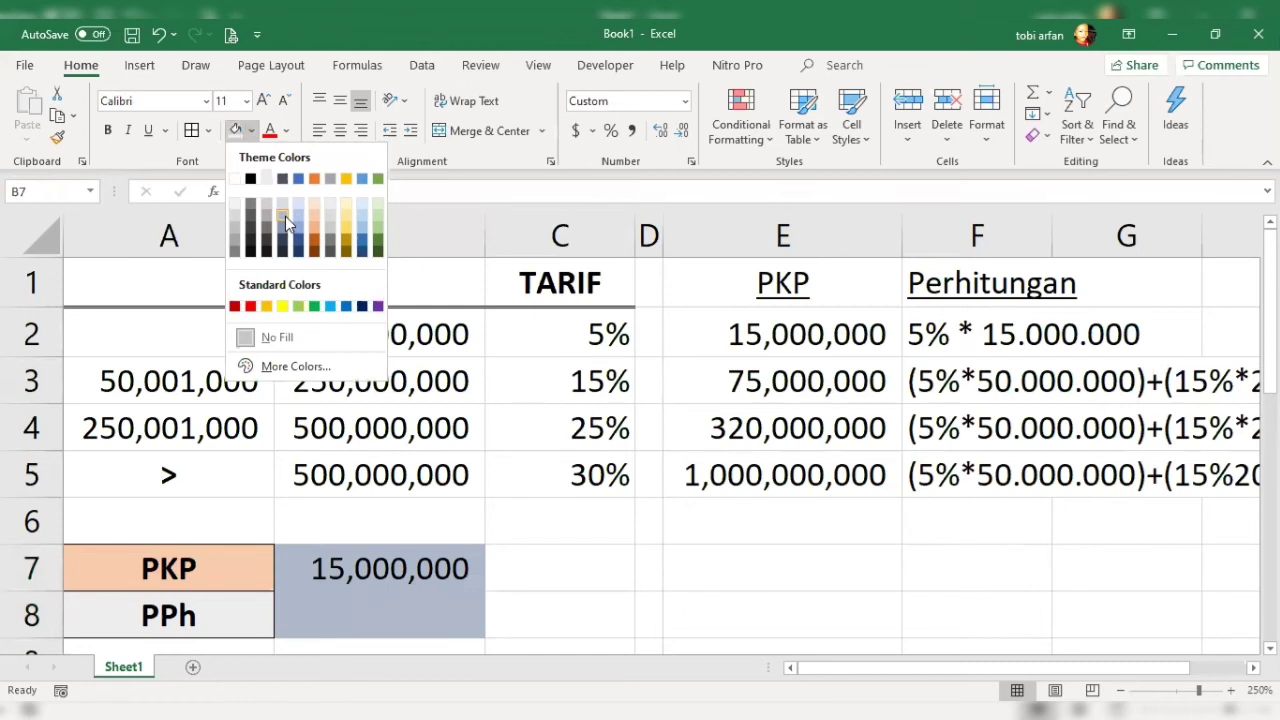
click(285, 216)
click(638, 598)
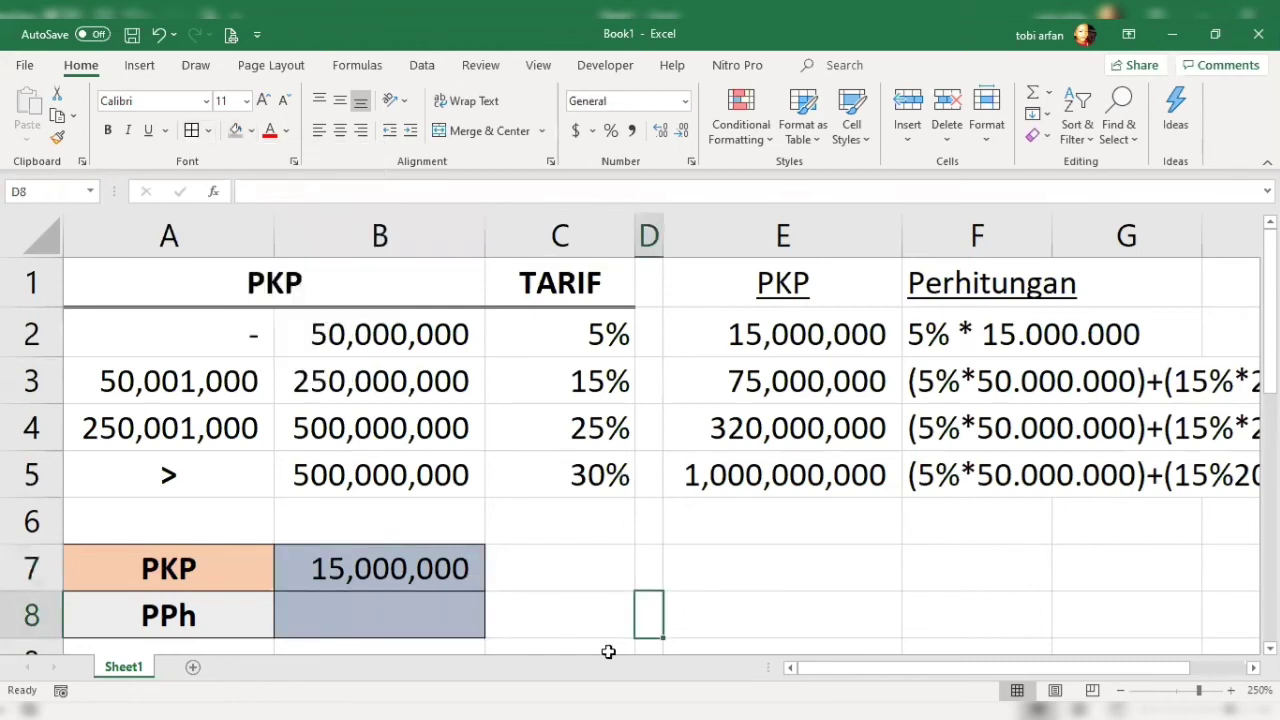
Change the PKP amount in cell B7 to 75000000.
click(342, 616)
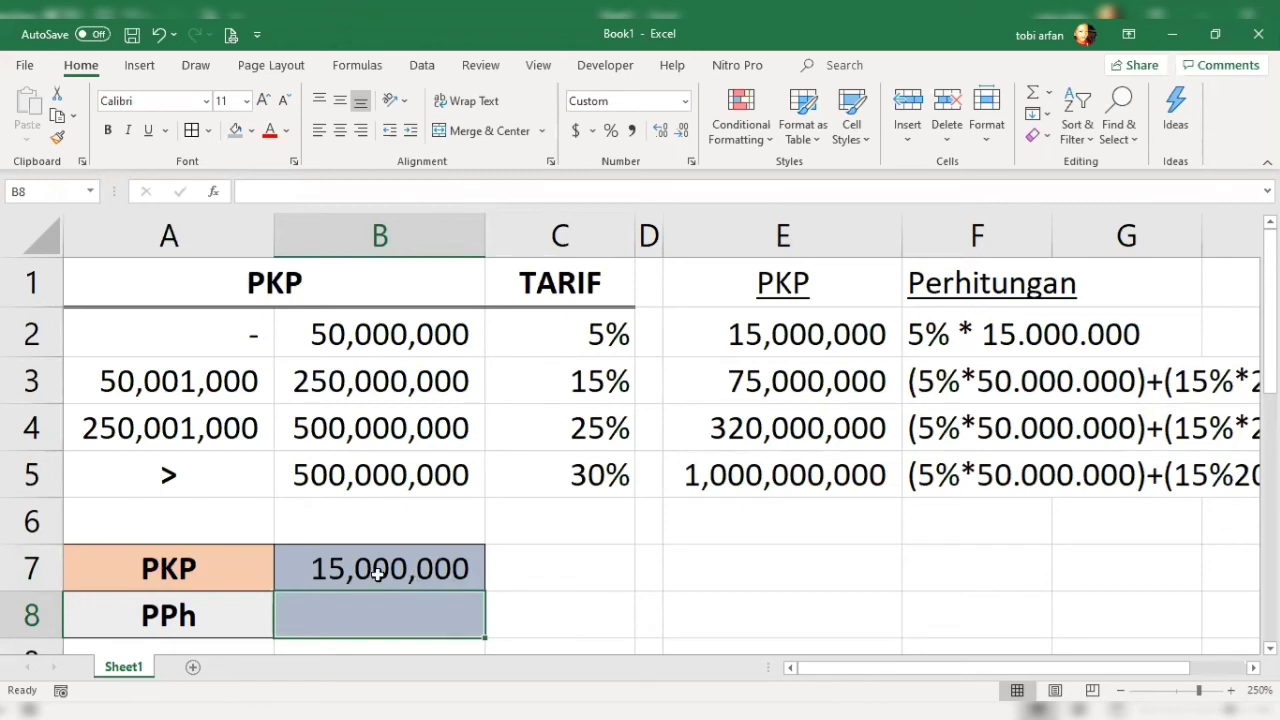
click(338, 563)
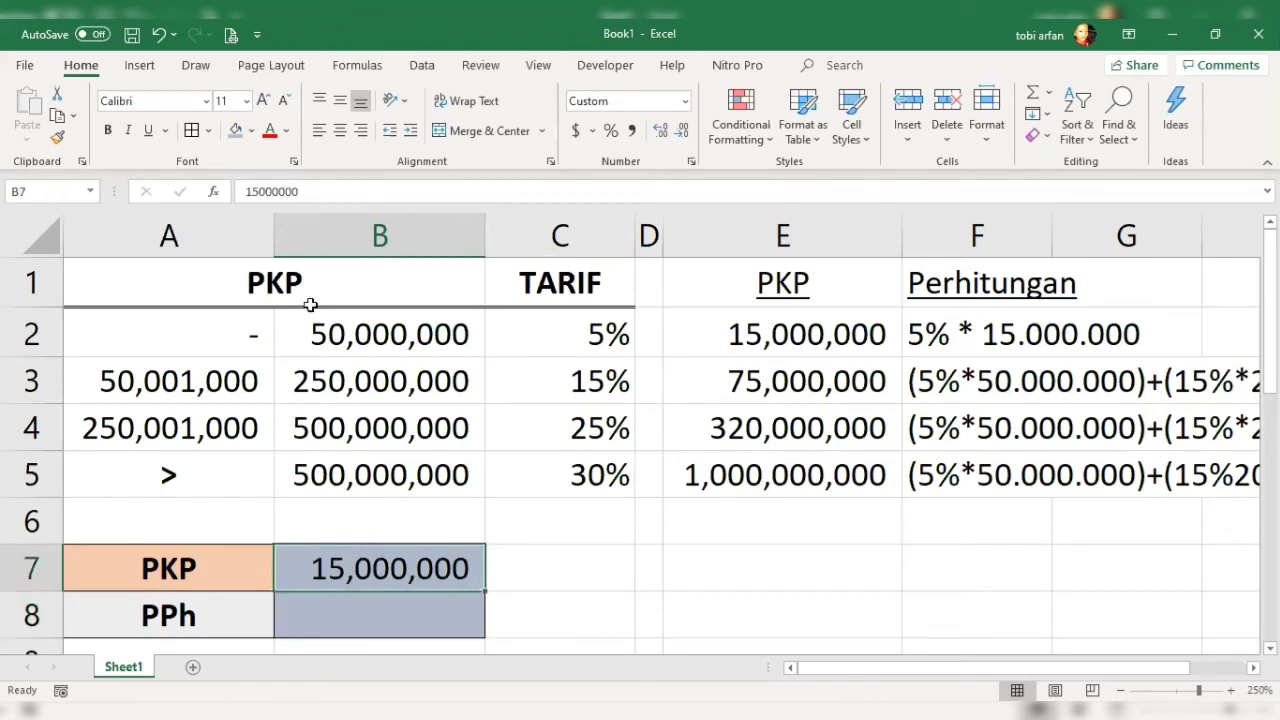
double_click(338, 565)
key(BackSpace)
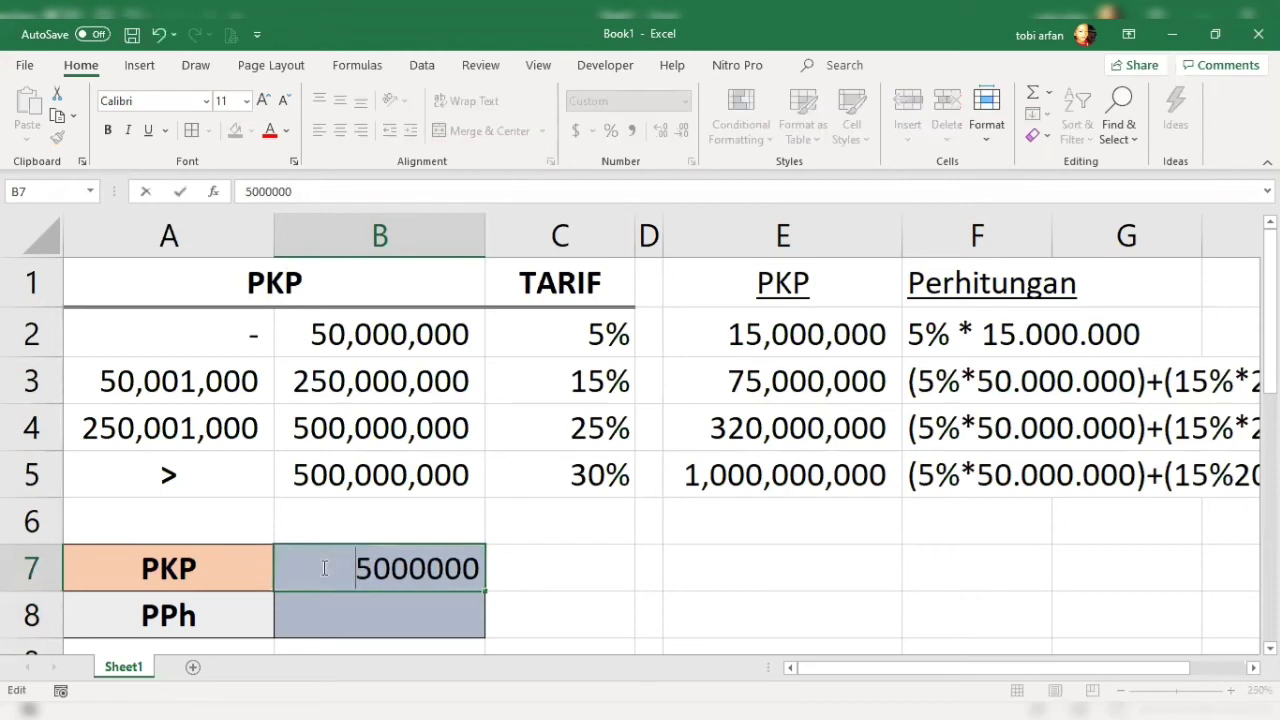
text(7)
key(Return)
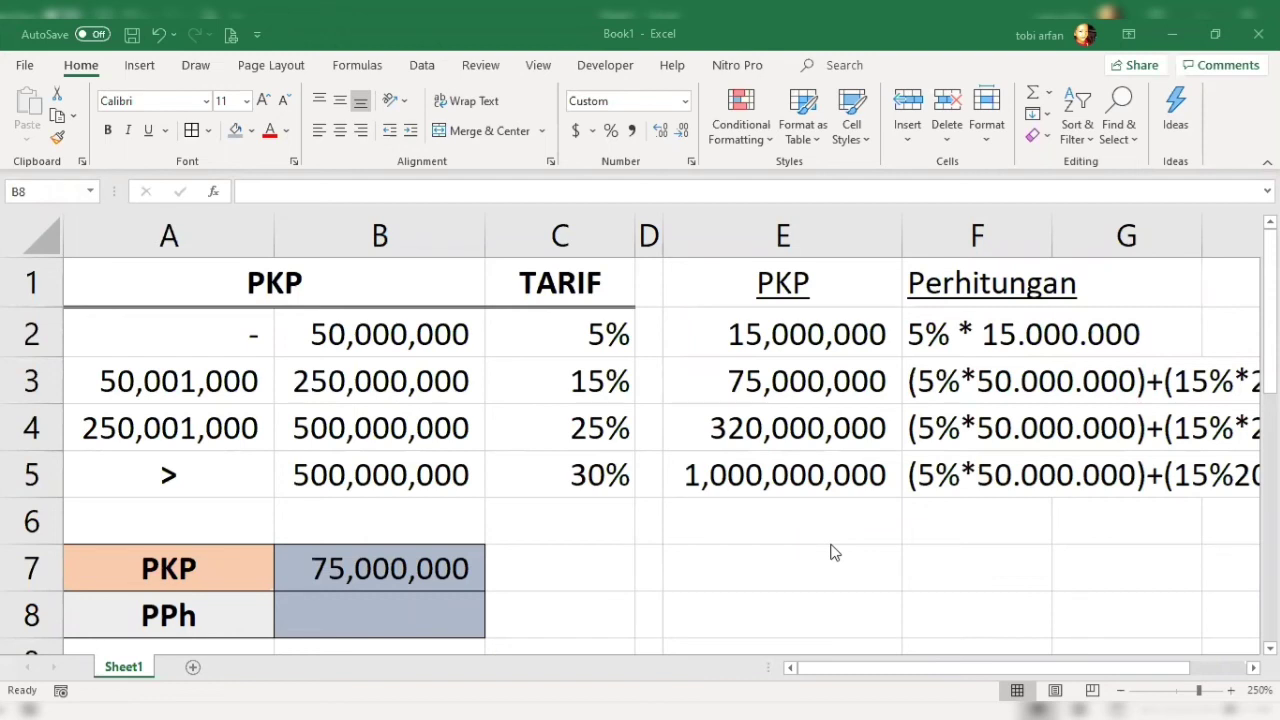
Select cell B8, the value cell beside the PPh label.
click(330, 606)
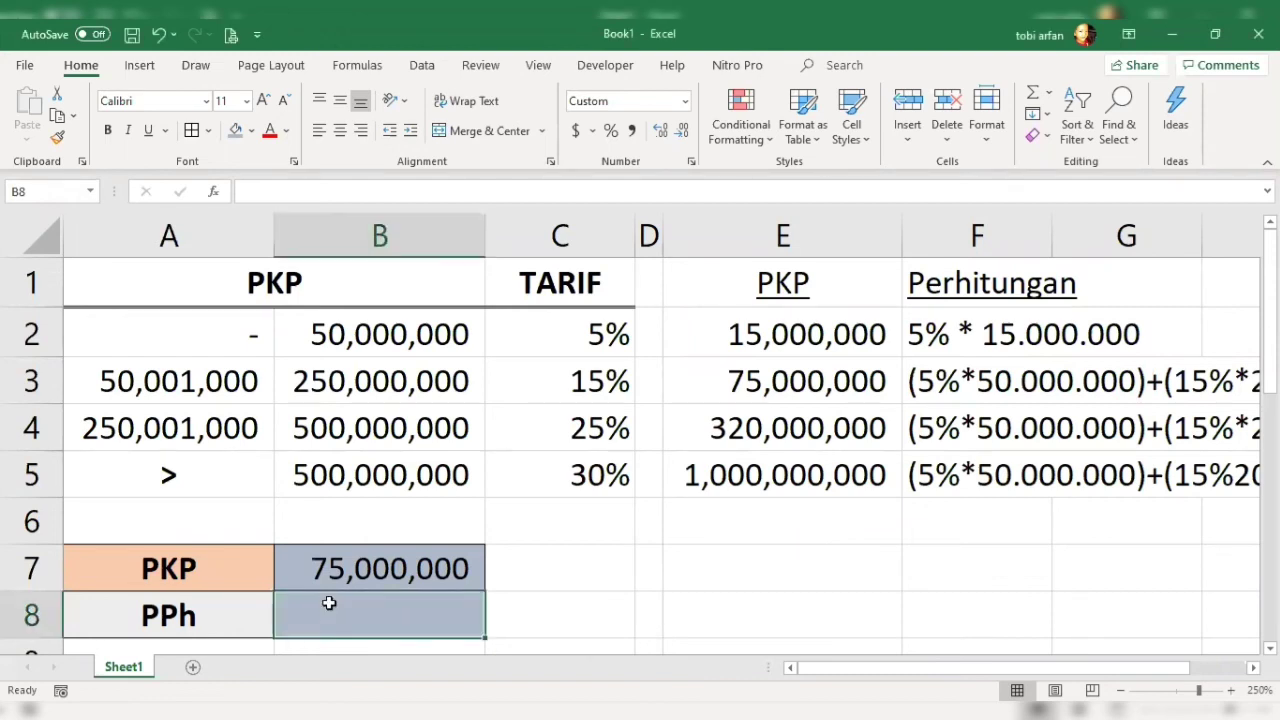